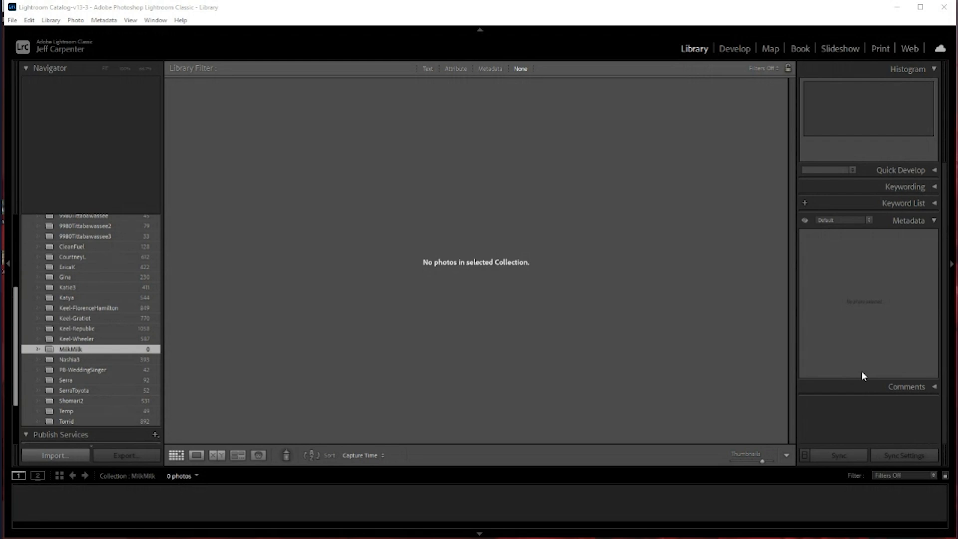
Start a photo import and choose the Photos folder inside Prospiant > MemphisBotanical on the Corporate (G:) drive as the source
{"action": "left_click", "coordinate": [65, 456]}
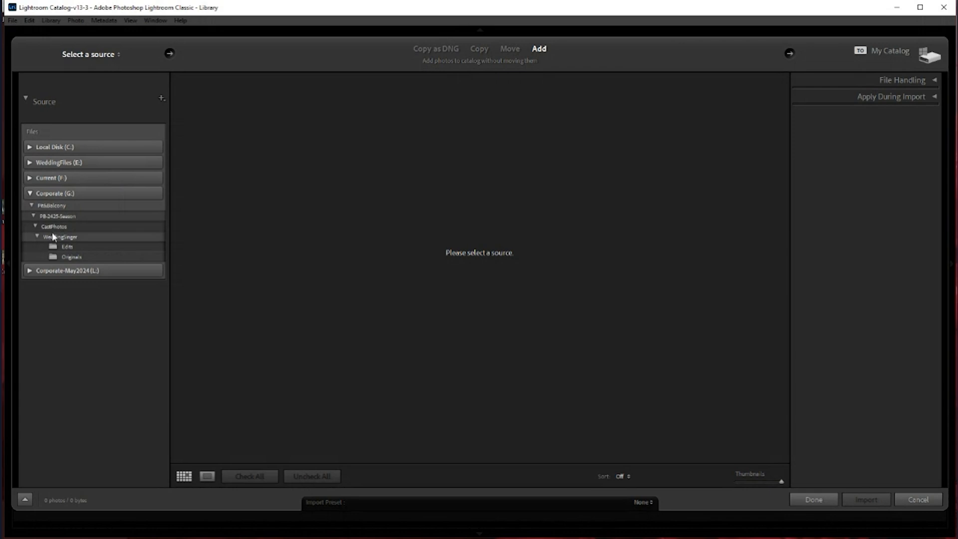
{"action": "left_click", "coordinate": [32, 206]}
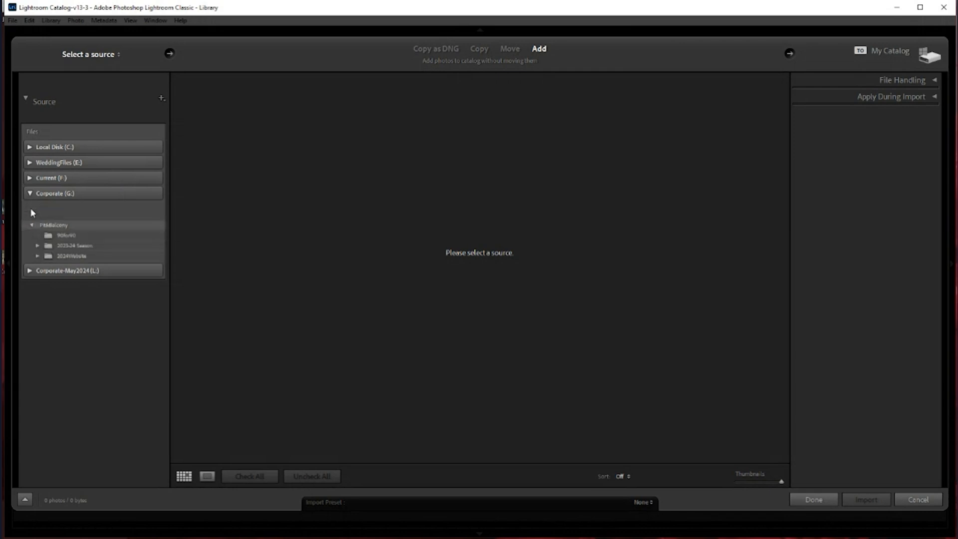
{"action": "left_click", "coordinate": [35, 318]}
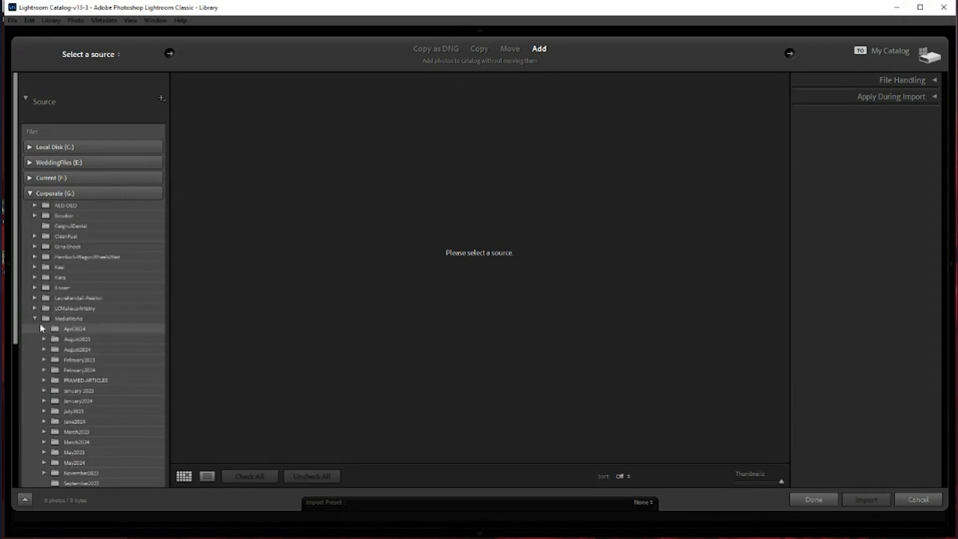
{"action": "left_click", "coordinate": [34, 318]}
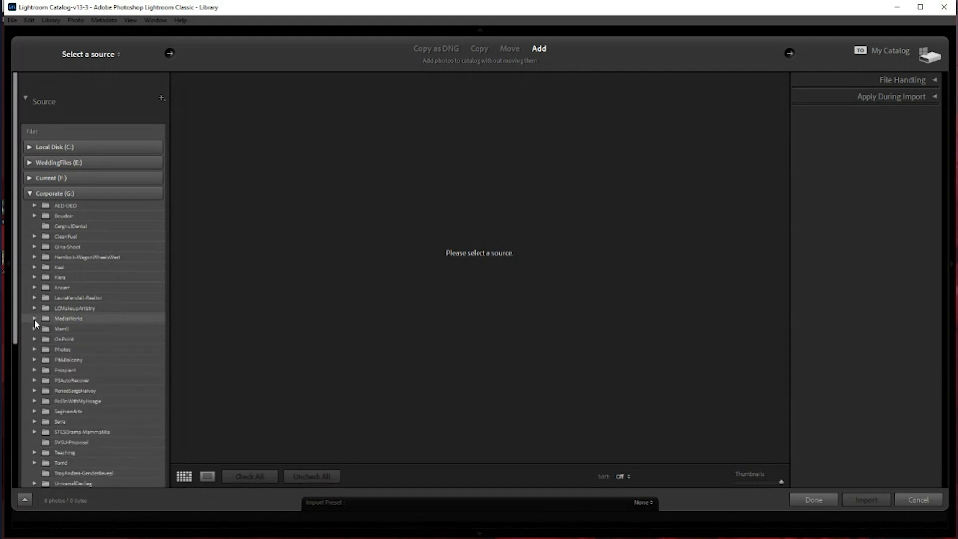
{"action": "left_click", "coordinate": [35, 370]}
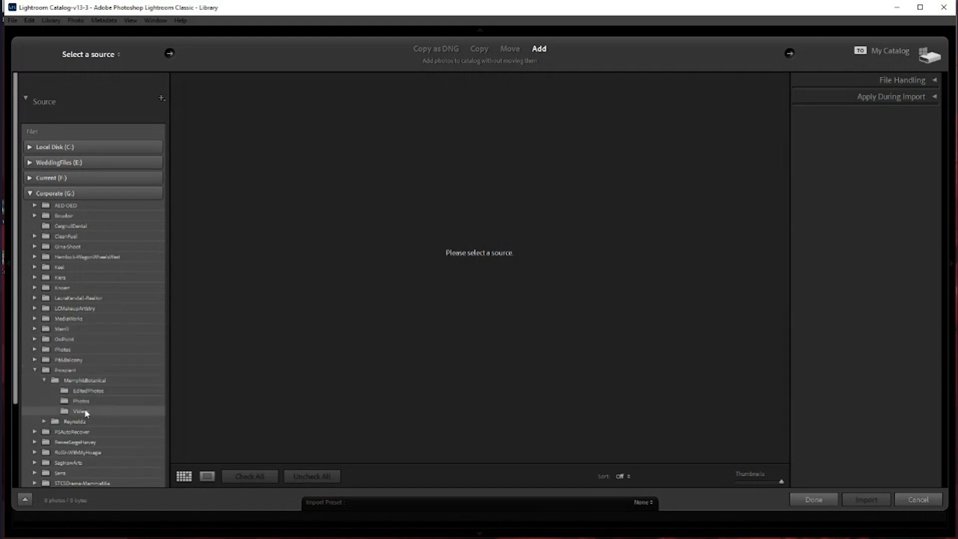
{"action": "left_click", "coordinate": [84, 402]}
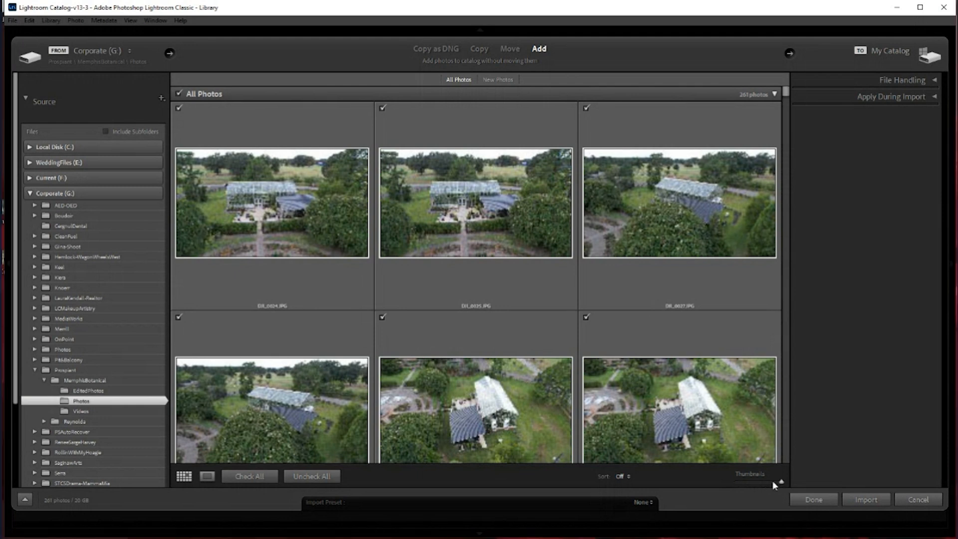
Shrink the import thumbnails, exclude all photos, and include only the five greenhouse shots DSC05888.ARW through DSC05892.ARW
{"action": "left_click_drag", "start_coordinate": [781, 481], "coordinate": [742, 480]}
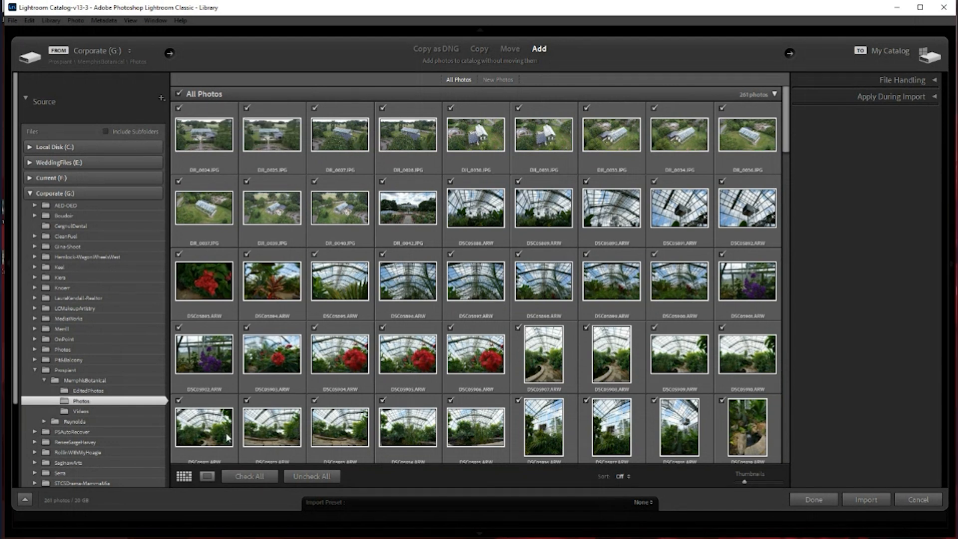
{"action": "left_click", "coordinate": [306, 477]}
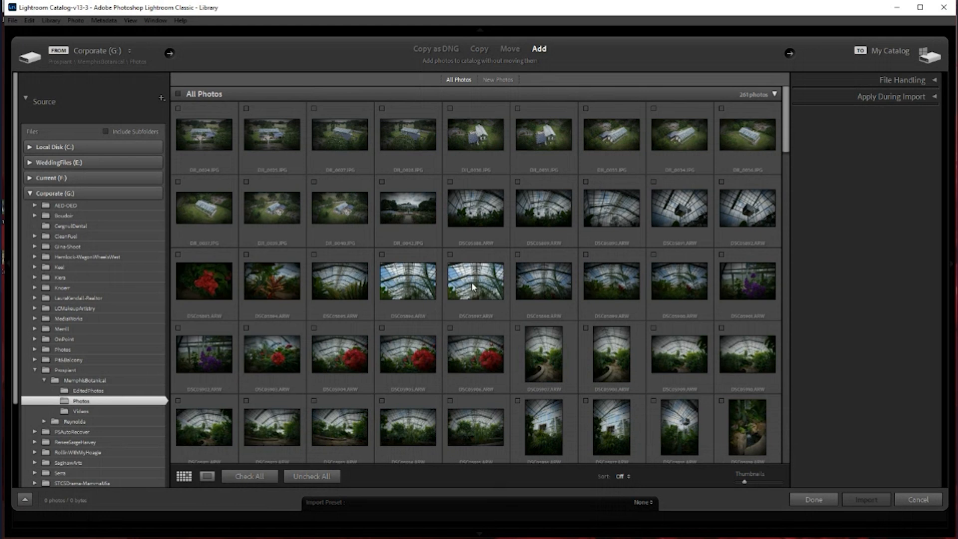
{"action": "left_click", "coordinate": [453, 196]}
{"action": "left_click", "coordinate": [450, 181]}
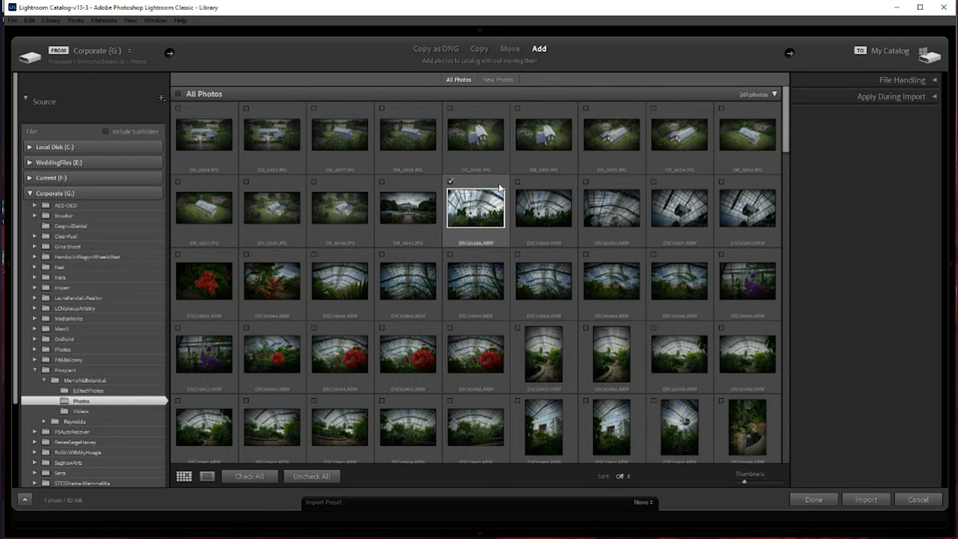
{"action": "left_click", "coordinate": [517, 182]}
{"action": "left_click", "coordinate": [585, 182]}
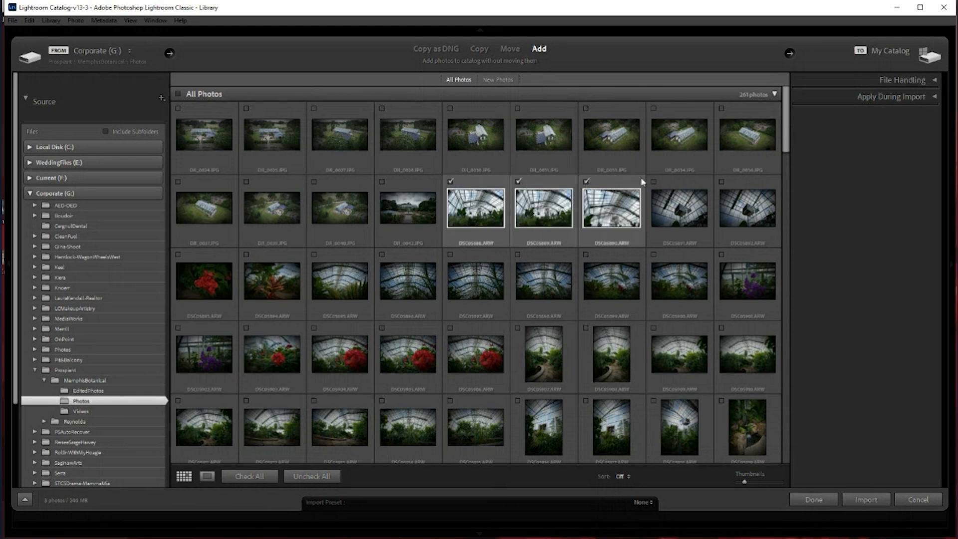
{"action": "left_click", "coordinate": [652, 182]}
{"action": "left_click", "coordinate": [721, 182]}
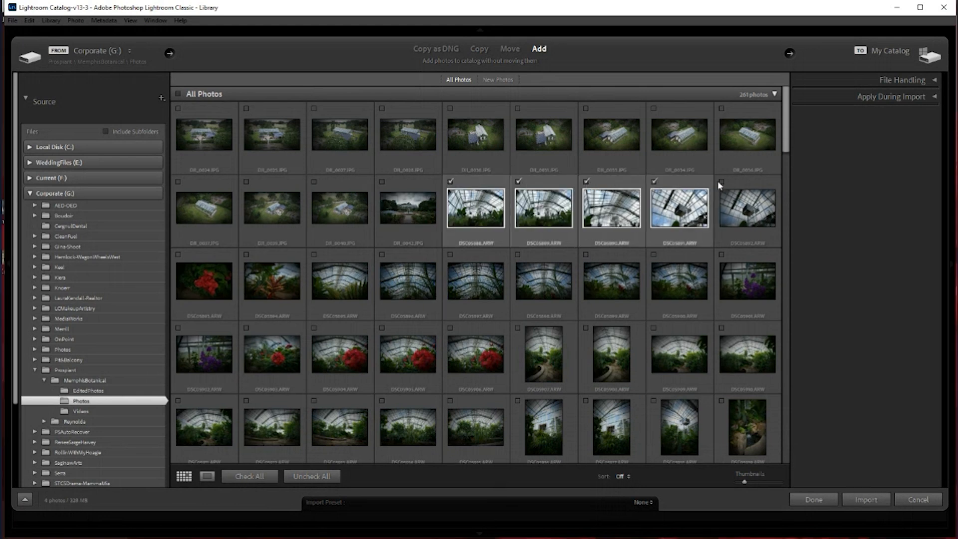
Include DSC05893.ARW through DSC05895.ARW plus the first, third and fourth portrait shots of the fifth row, and import the chosen photos
{"action": "left_click", "coordinate": [178, 254]}
{"action": "left_click", "coordinate": [246, 254]}
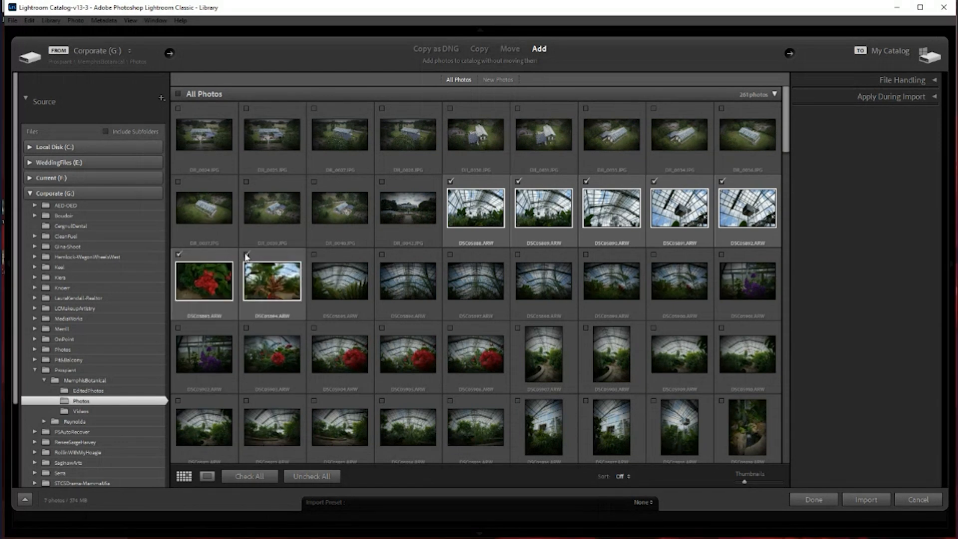
{"action": "left_click", "coordinate": [314, 255]}
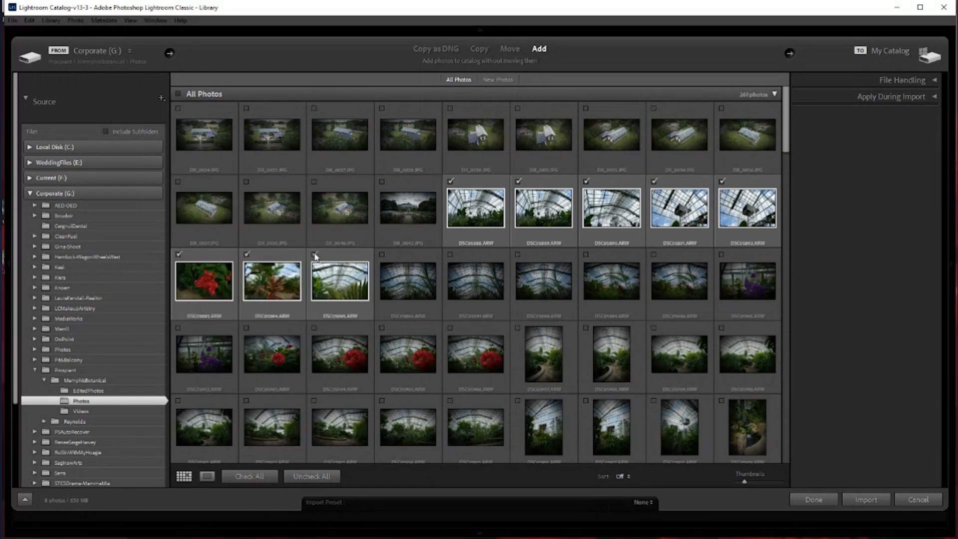
{"action": "left_click", "coordinate": [517, 400]}
{"action": "left_click", "coordinate": [653, 401]}
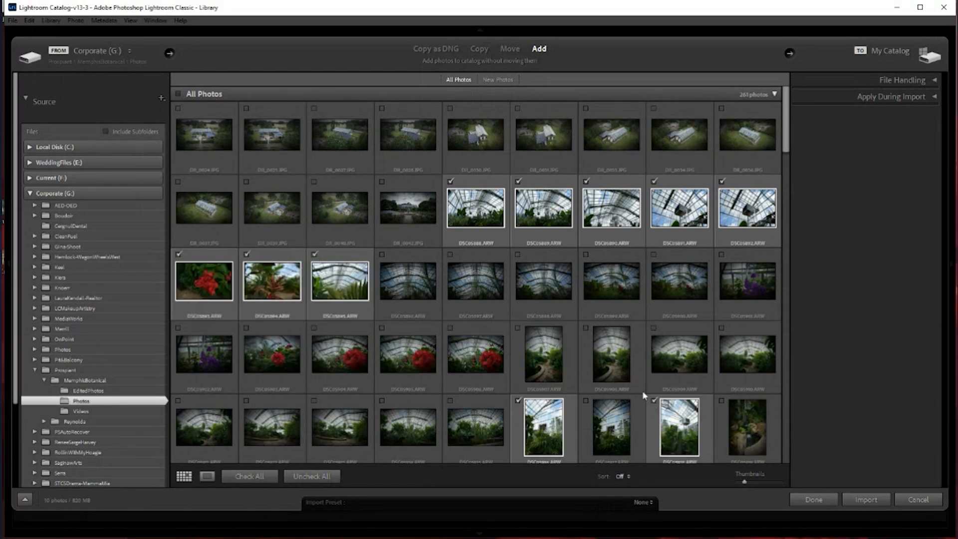
{"action": "left_click", "coordinate": [721, 401]}
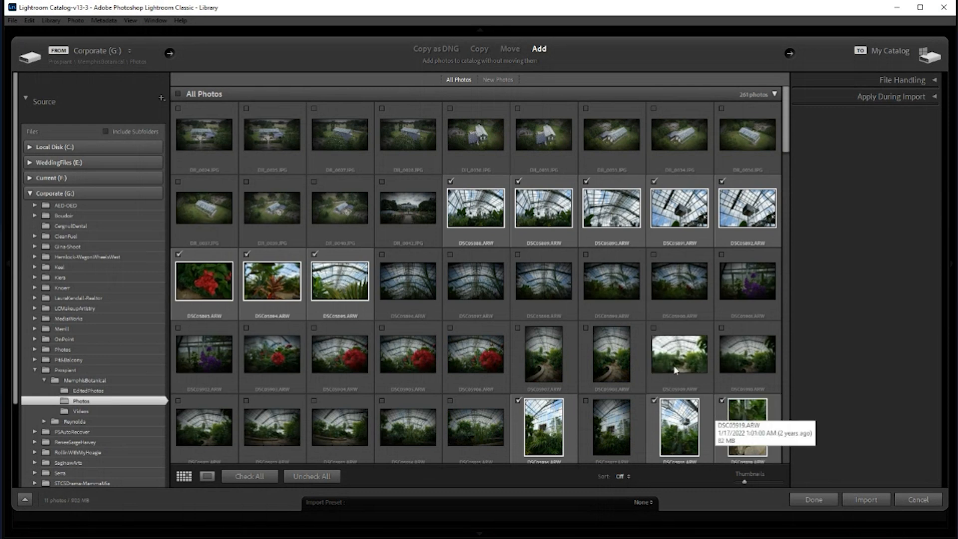
{"action": "left_click", "coordinate": [866, 499]}
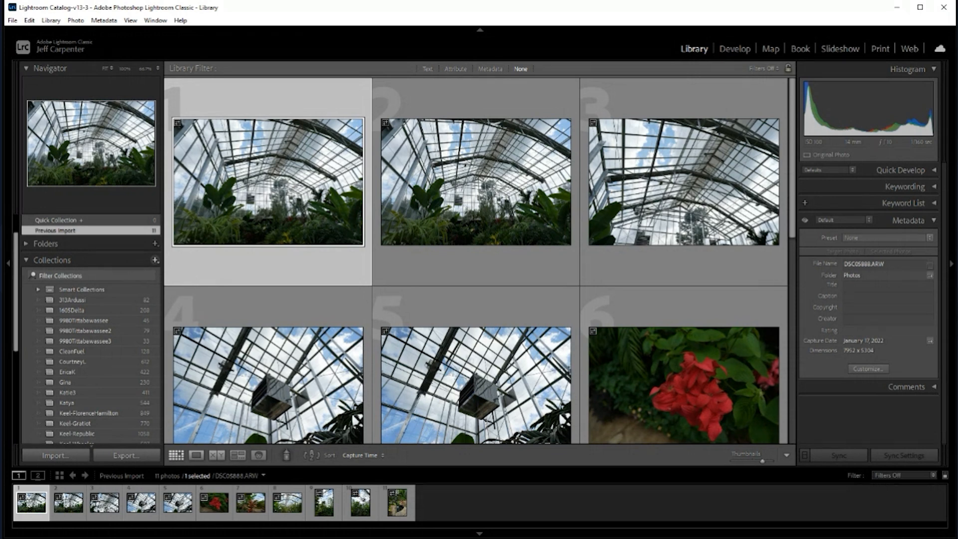
Collapse the Collections list, look through the newly imported photos and select all of them
{"action": "left_click", "coordinate": [145, 260]}
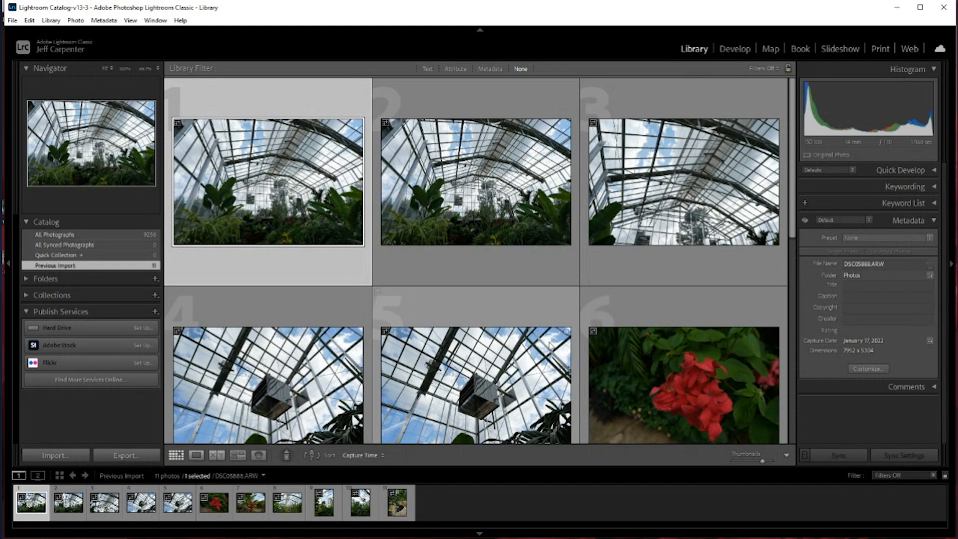
{"action": "scroll", "coordinate": [548, 345], "scroll_direction": "down", "scroll_amount": 5}
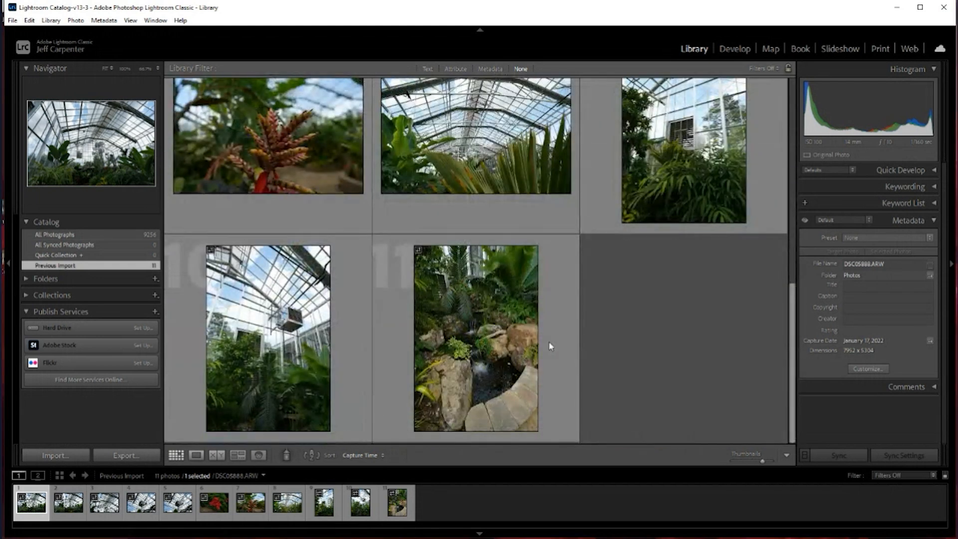
{"action": "scroll", "coordinate": [549, 345], "scroll_direction": "up", "scroll_amount": 5}
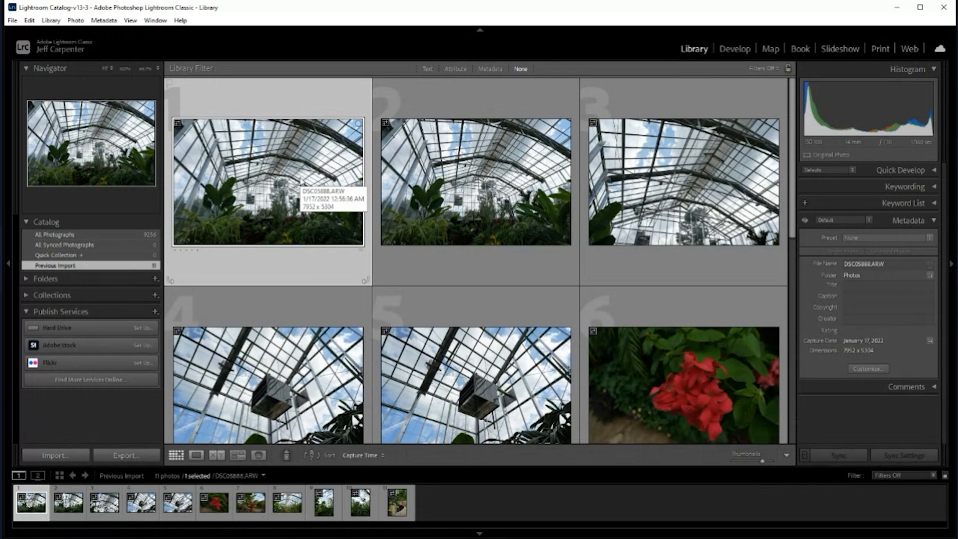
{"action": "key", "text": "ctrl+a"}
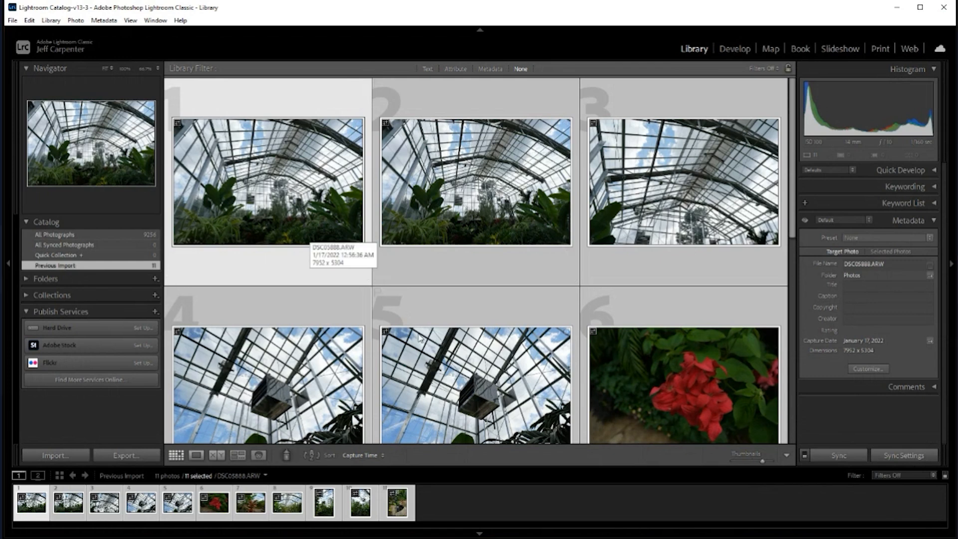
{"action": "scroll", "coordinate": [415, 340], "scroll_direction": "down", "scroll_amount": 5}
{"action": "scroll", "coordinate": [414, 339], "scroll_direction": "up", "scroll_amount": 5}
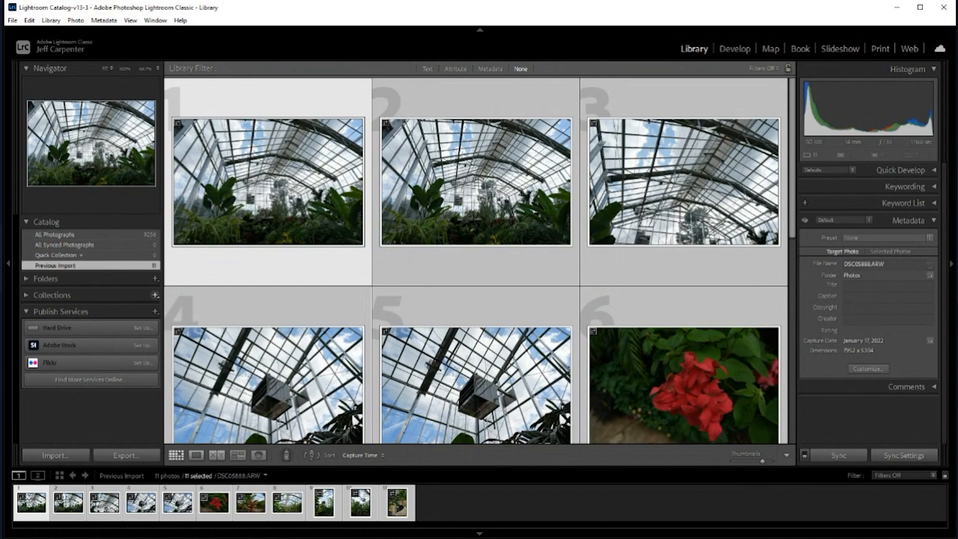
Create a collection named Prospiant-Memphis that includes the selected photos
{"action": "left_click", "coordinate": [172, 309]}
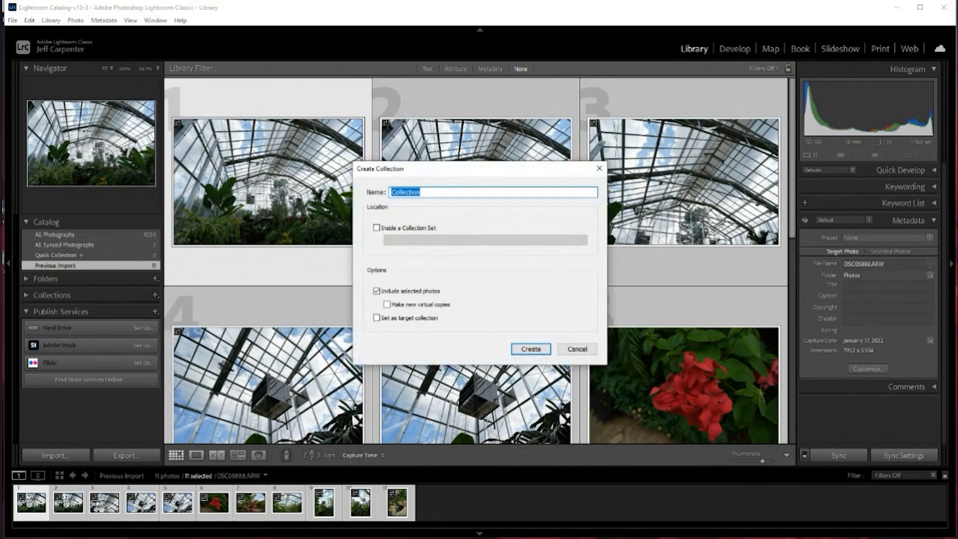
{"action": "type", "text": "Prospiant-Memphis"}
{"action": "key", "text": "Return"}
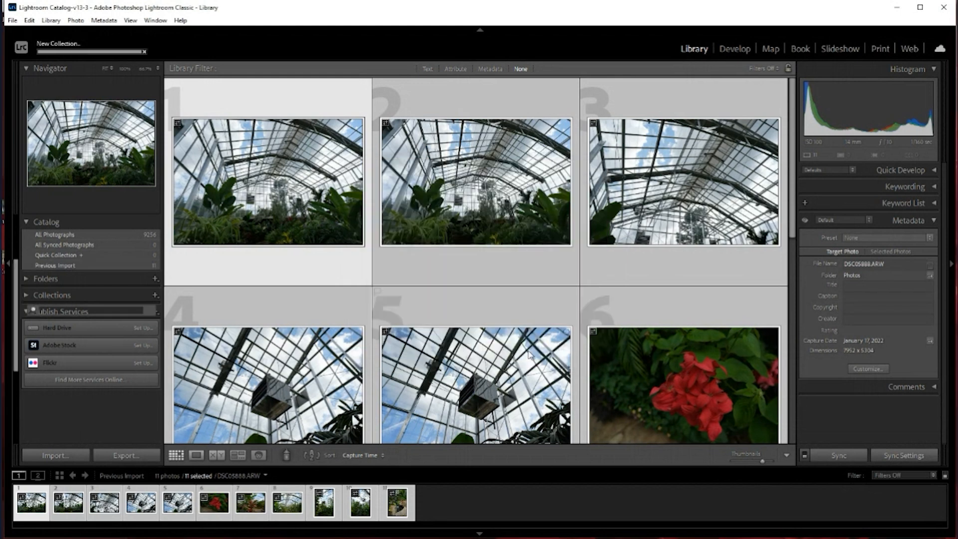
{"action": "scroll", "coordinate": [120, 373], "scroll_direction": "down", "scroll_amount": 3}
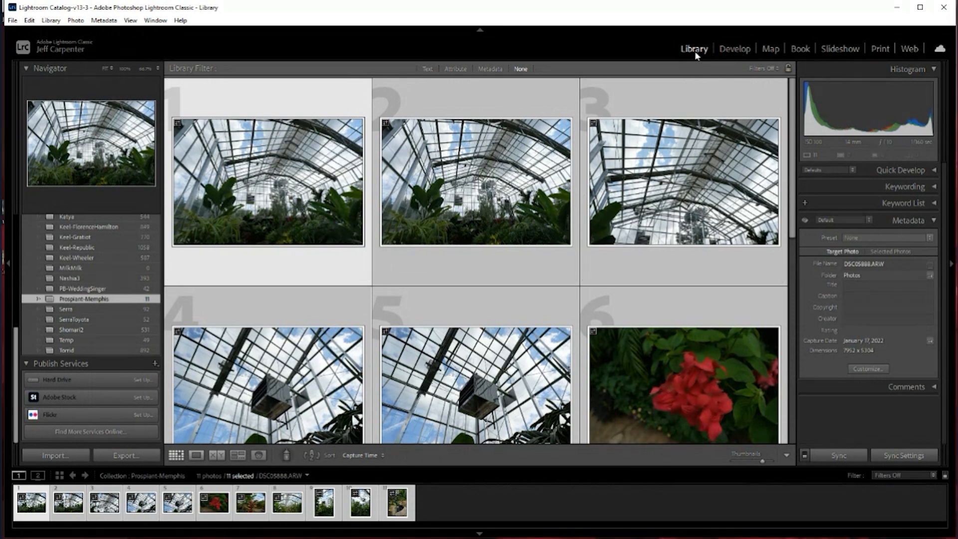
Switch to the Develop module, deselect all photos and select only the first one, DSC05888.ARW
{"action": "left_click", "coordinate": [733, 51]}
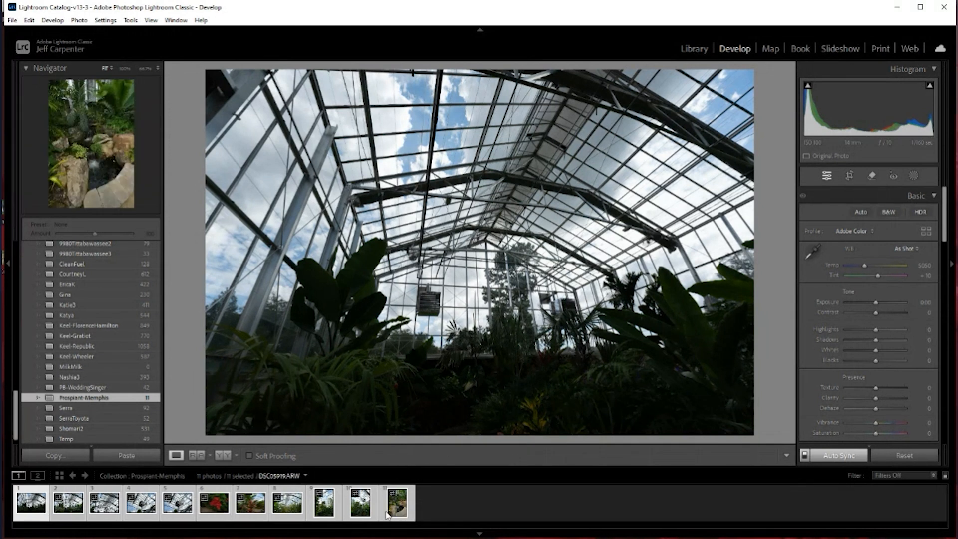
{"action": "left_click", "coordinate": [427, 514]}
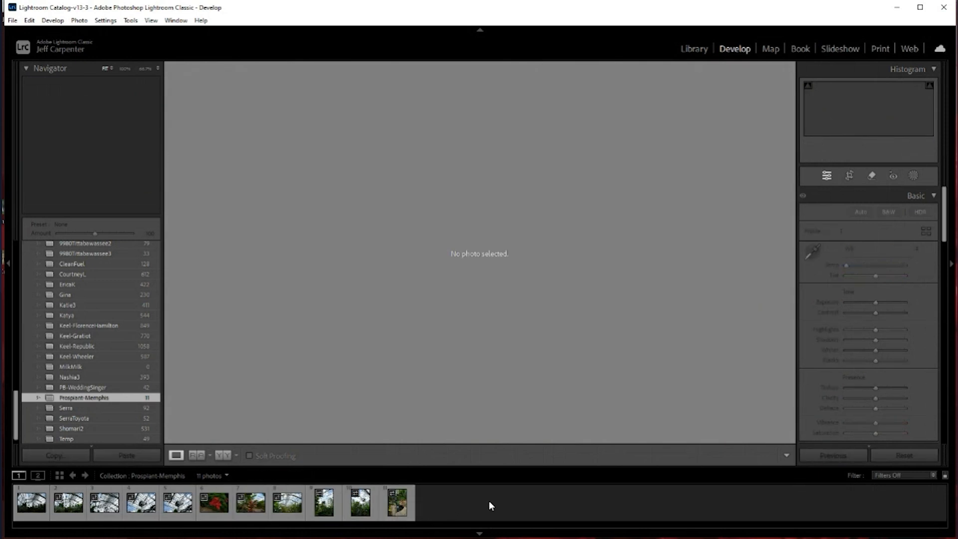
{"action": "left_click", "coordinate": [38, 512]}
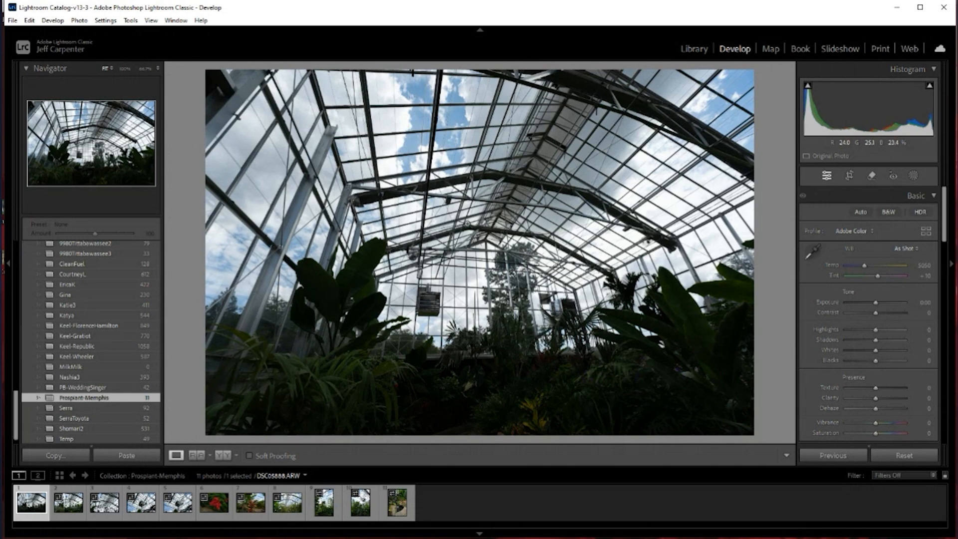
Examine the roof structure and other details of the first greenhouse photo up close for sharpness
{"action": "left_click", "coordinate": [466, 224]}
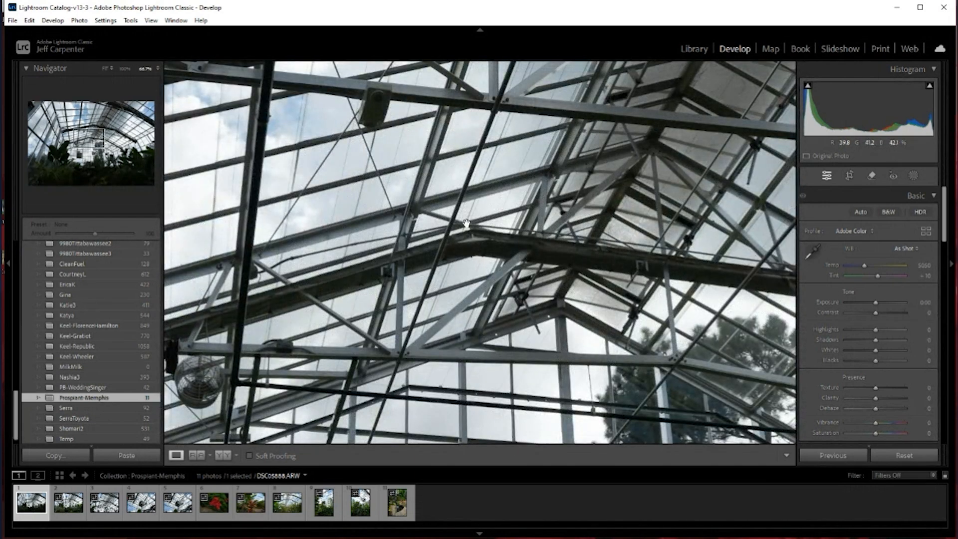
{"action": "left_click", "coordinate": [467, 223]}
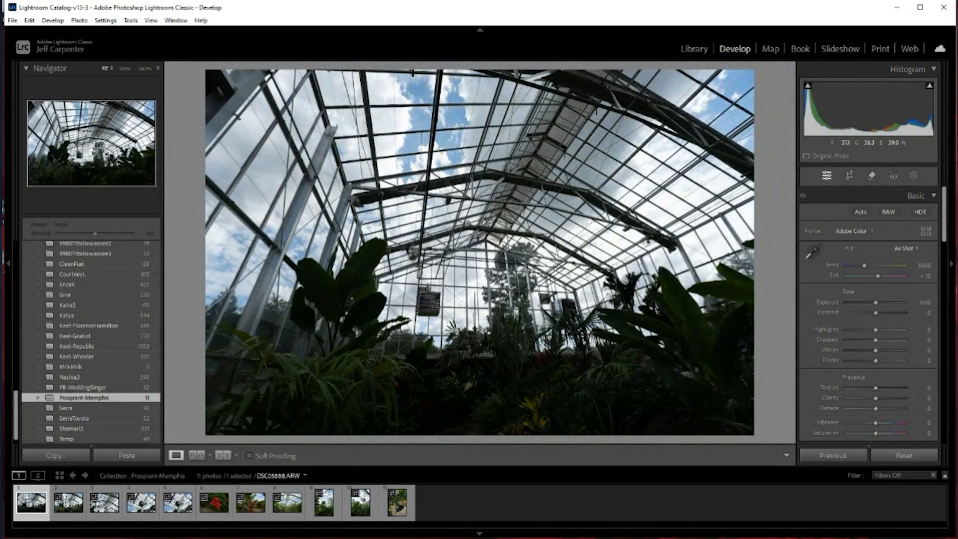
{"action": "left_click", "coordinate": [501, 186]}
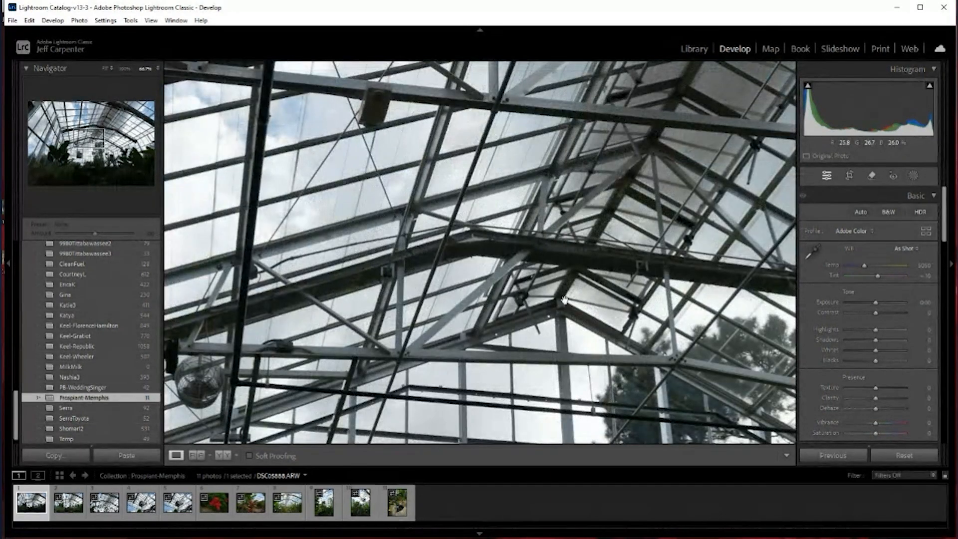
{"action": "left_click_drag", "start_coordinate": [618, 314], "coordinate": [652, 209]}
{"action": "left_click_drag", "start_coordinate": [468, 162], "coordinate": [478, 353]}
{"action": "left_click_drag", "start_coordinate": [502, 235], "coordinate": [473, 250]}
{"action": "left_click", "coordinate": [506, 245]}
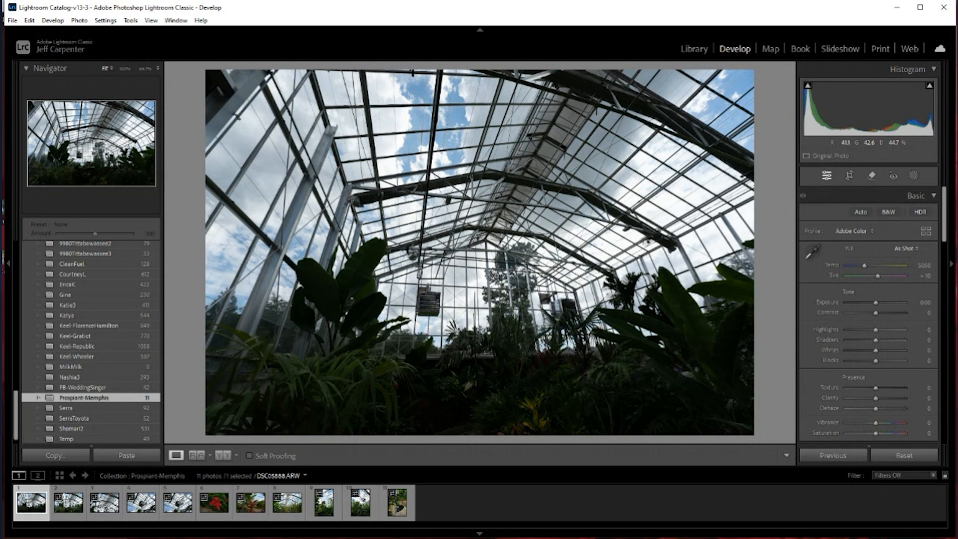
Try flagging the first greenhouse photo as Pick, unflag it, and flag it as Pick again
{"action": "key", "text": "p"}
{"action": "key", "text": "u"}
{"action": "key", "text": "p"}
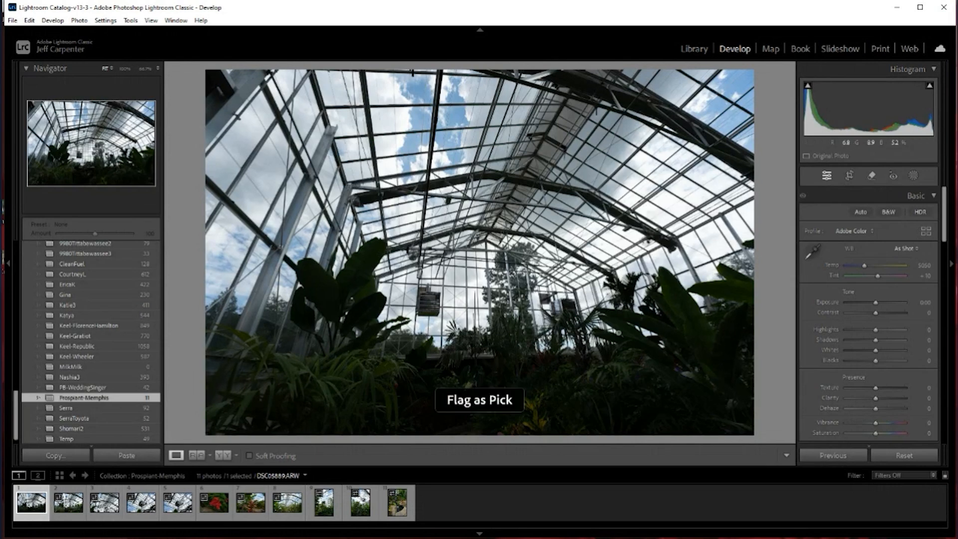
View the second and third greenhouse photos and move on to the fourth one, DSC05891.ARW
{"action": "left_click", "coordinate": [66, 509]}
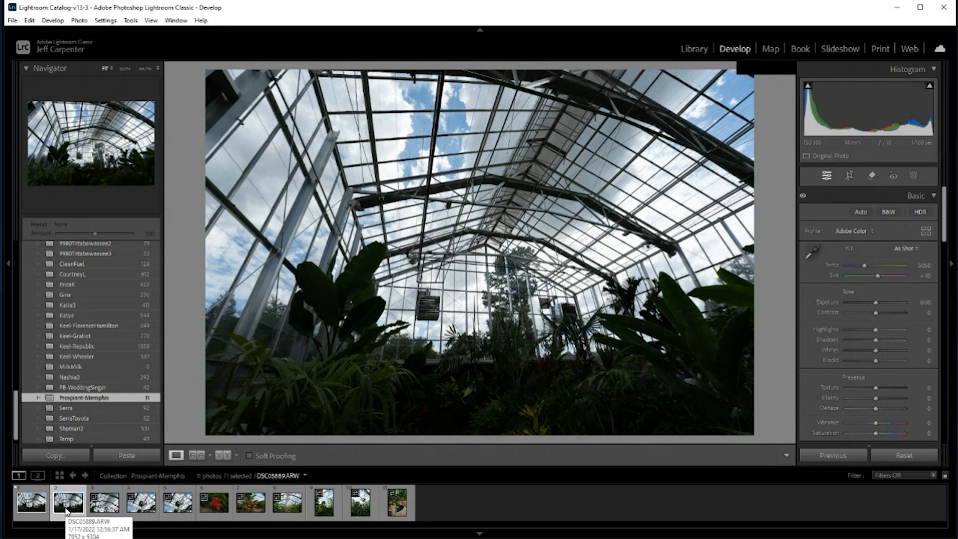
{"action": "left_click", "coordinate": [117, 513]}
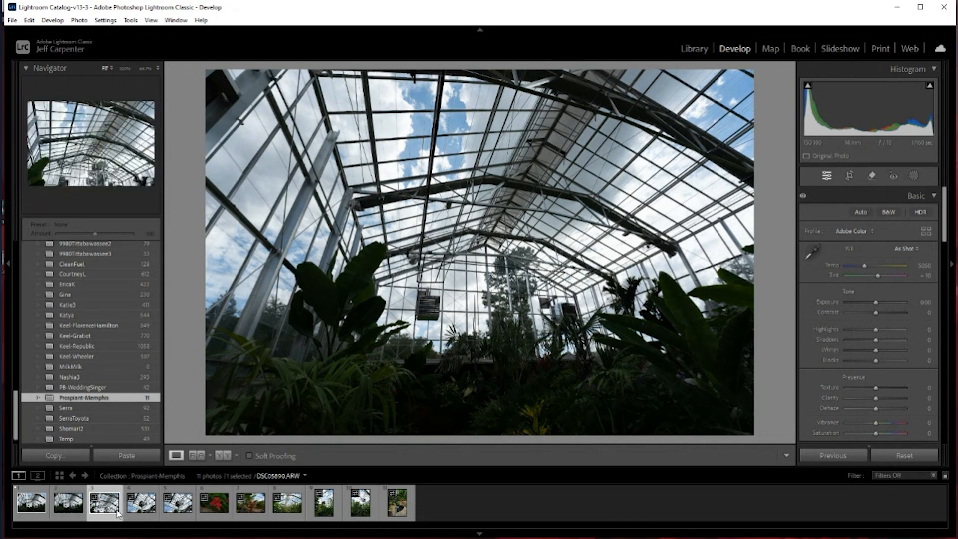
{"action": "key", "text": "Right"}
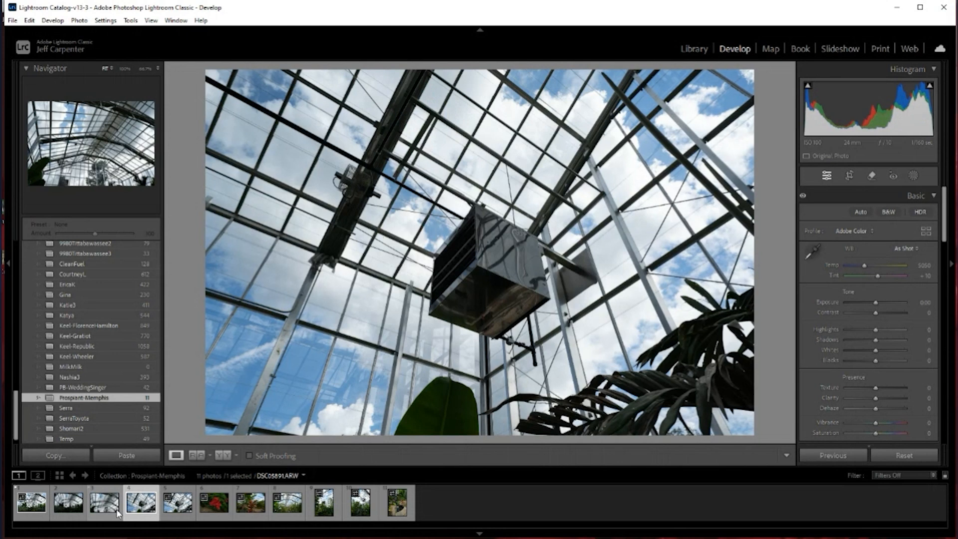
Flag the fourth greenhouse photo, DSC05891.ARW, and the sixth photo with the red flower, DSC05893.ARW, as Pick
{"action": "key", "text": "Right"}
{"action": "key", "text": "Left"}
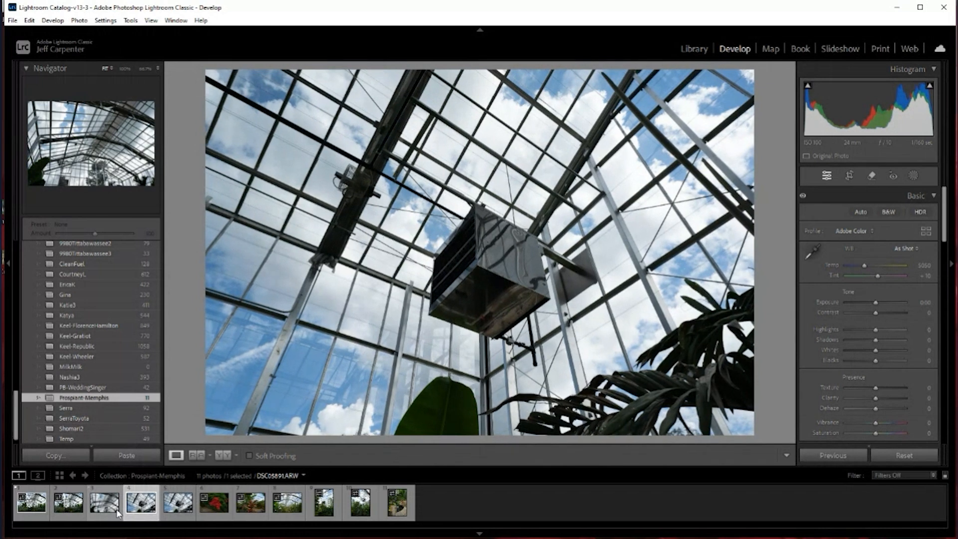
{"action": "key", "text": "p"}
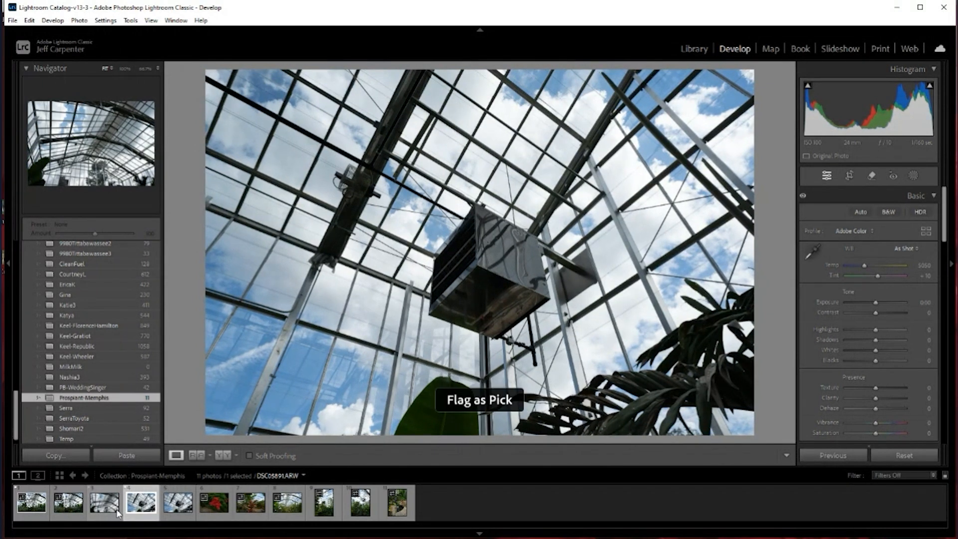
{"action": "key", "text": "Right"}
{"action": "key", "text": "Right"}
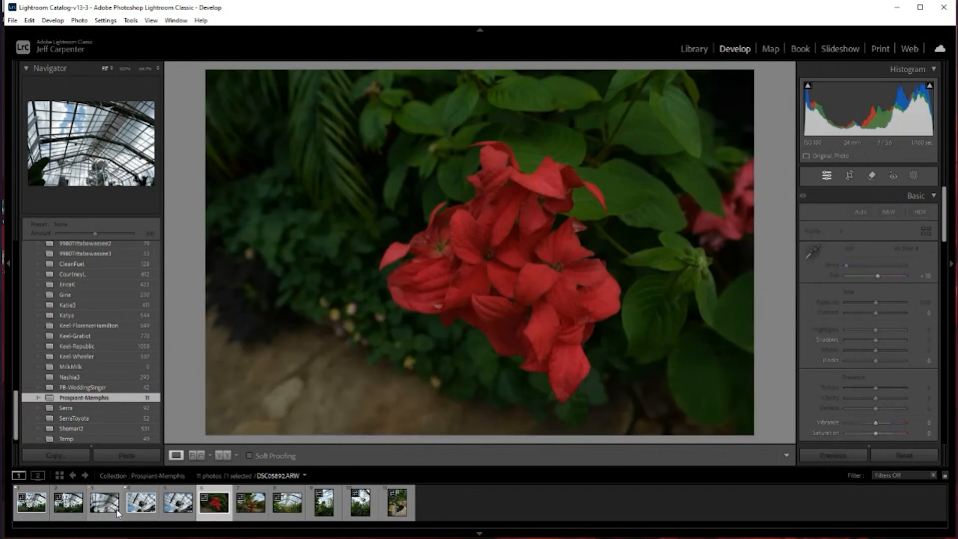
{"action": "key", "text": "p"}
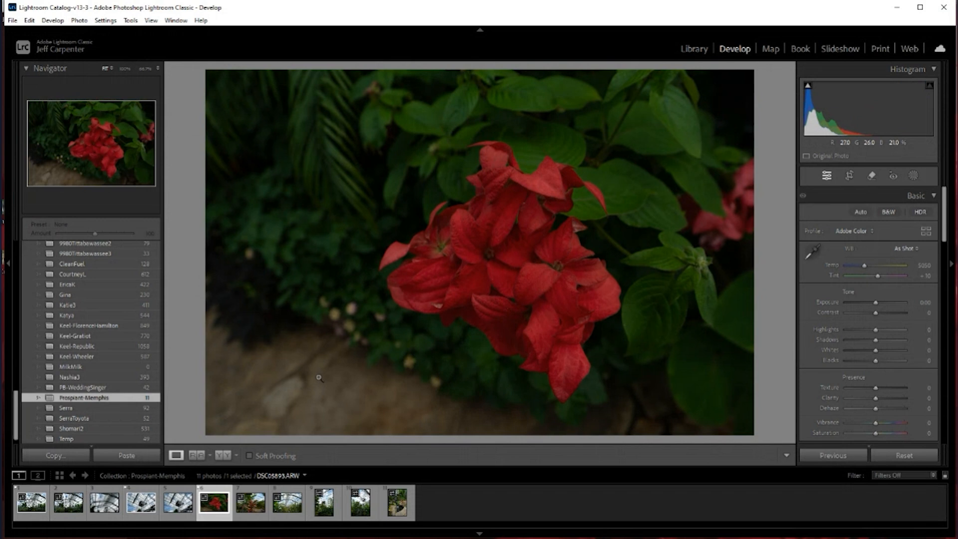
Flag the seventh photo, DSC05894.ARW, the ninth photo, and the last one with the rock pond, DSC05919.ARW, as Pick
{"action": "key", "text": "Right"}
{"action": "key", "text": "p"}
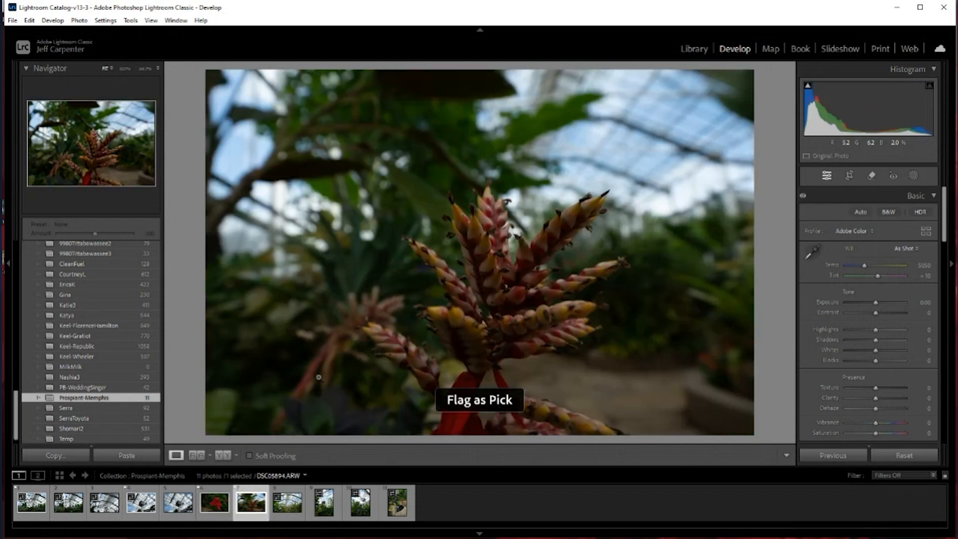
{"action": "key", "text": "Right"}
{"action": "key", "text": "Right"}
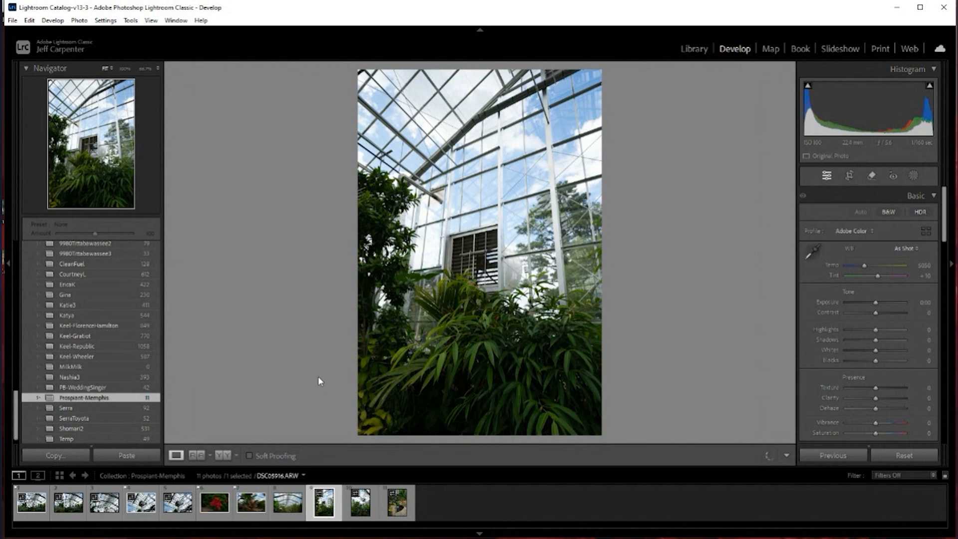
{"action": "key", "text": "p"}
{"action": "key", "text": "Right"}
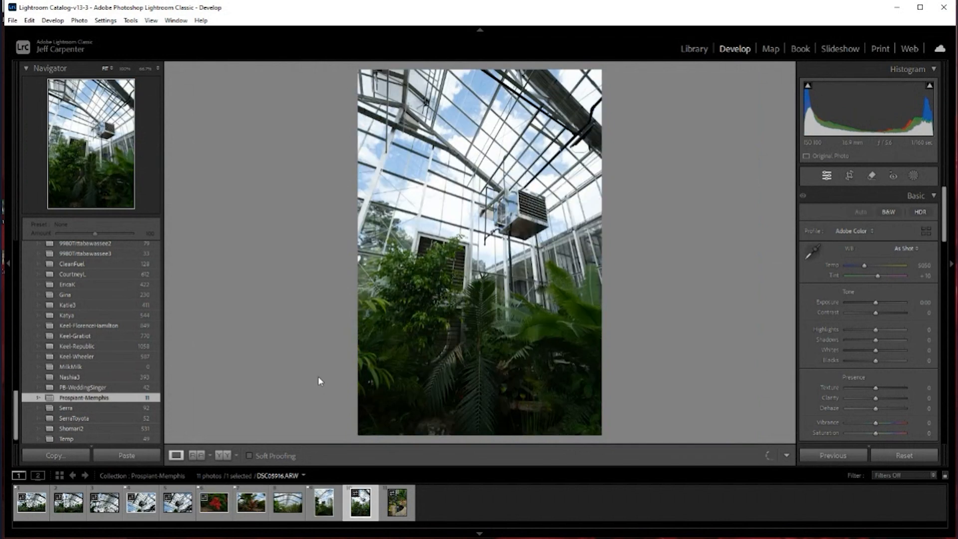
{"action": "key", "text": "Right"}
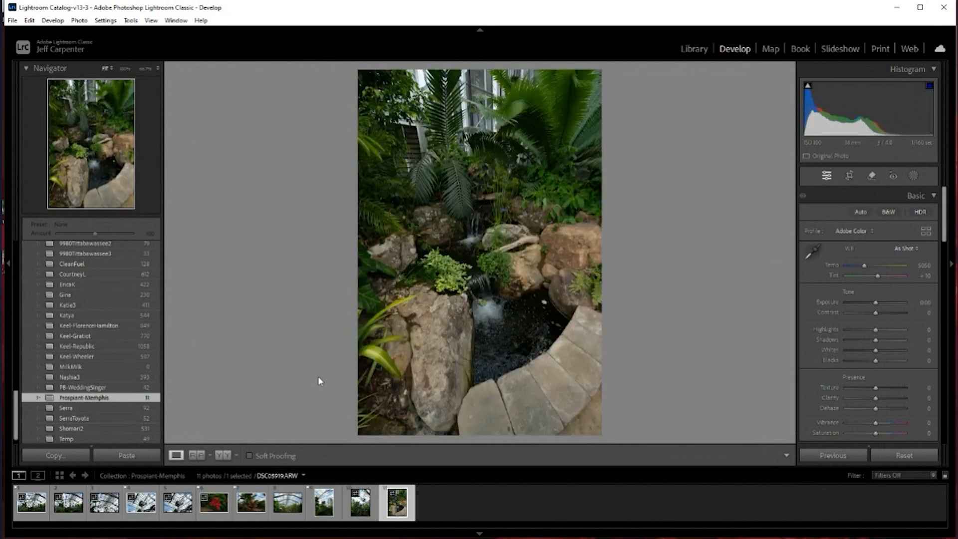
{"action": "key", "text": "p"}
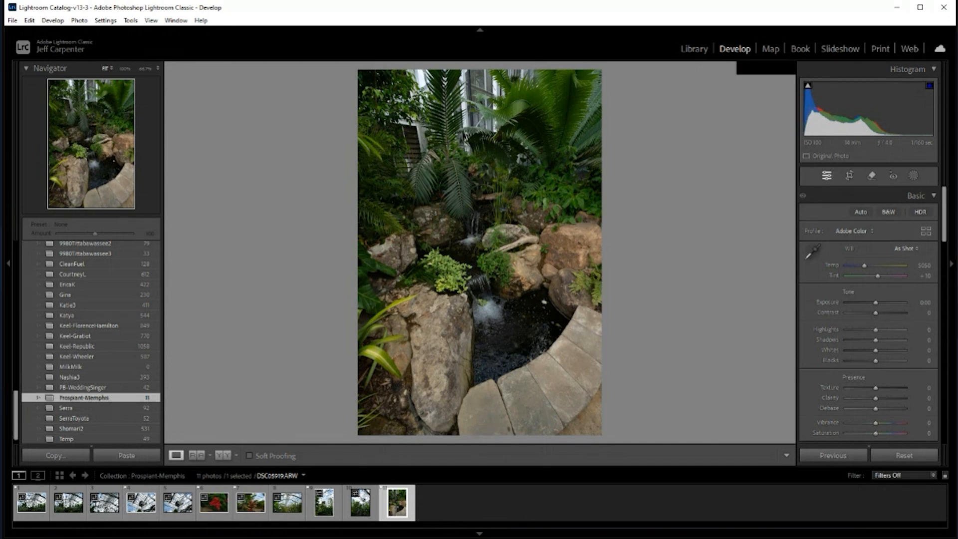
Filter the filmstrip to Flagged photos and select the first one, DSC05888.ARW
{"action": "left_click", "coordinate": [838, 532]}
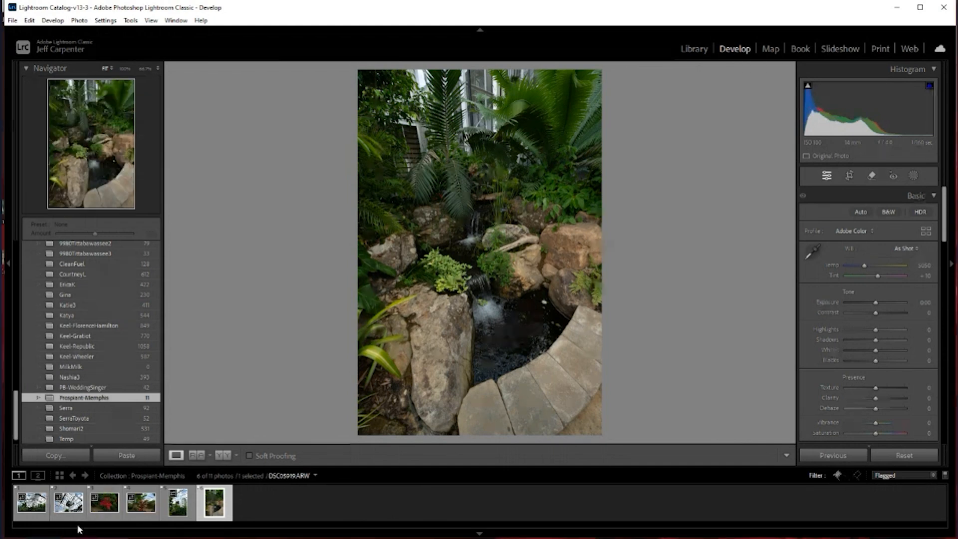
{"action": "left_click", "coordinate": [23, 508]}
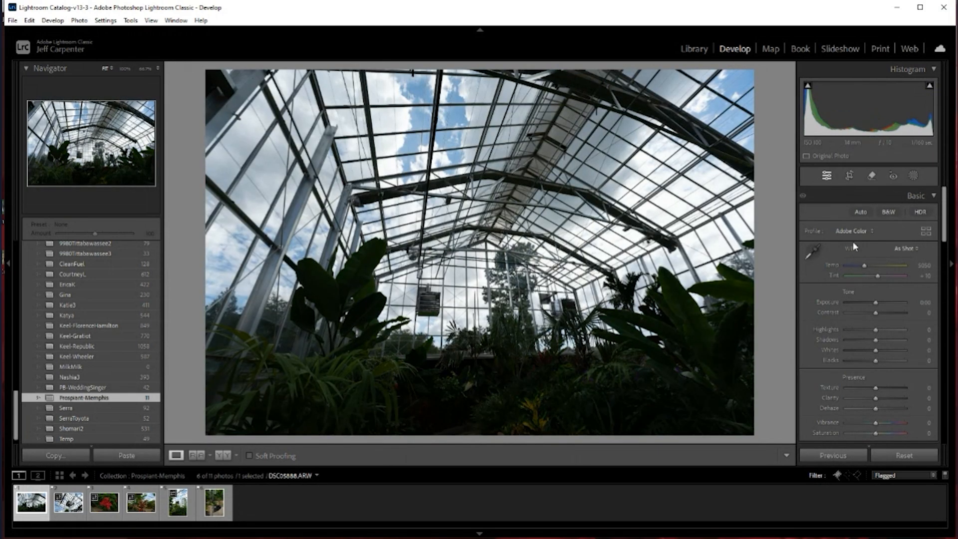
Collapse all expanded Develop adjustment sections, from Basic down to Effects, and reopen only Basic
{"action": "left_click", "coordinate": [930, 194]}
{"action": "left_click", "coordinate": [934, 213]}
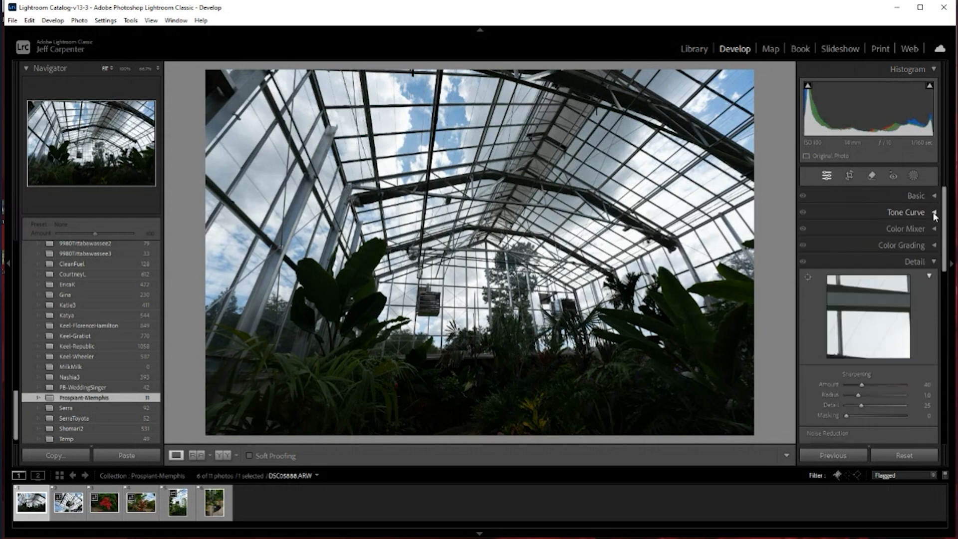
{"action": "left_click", "coordinate": [934, 278]}
{"action": "left_click", "coordinate": [934, 279]}
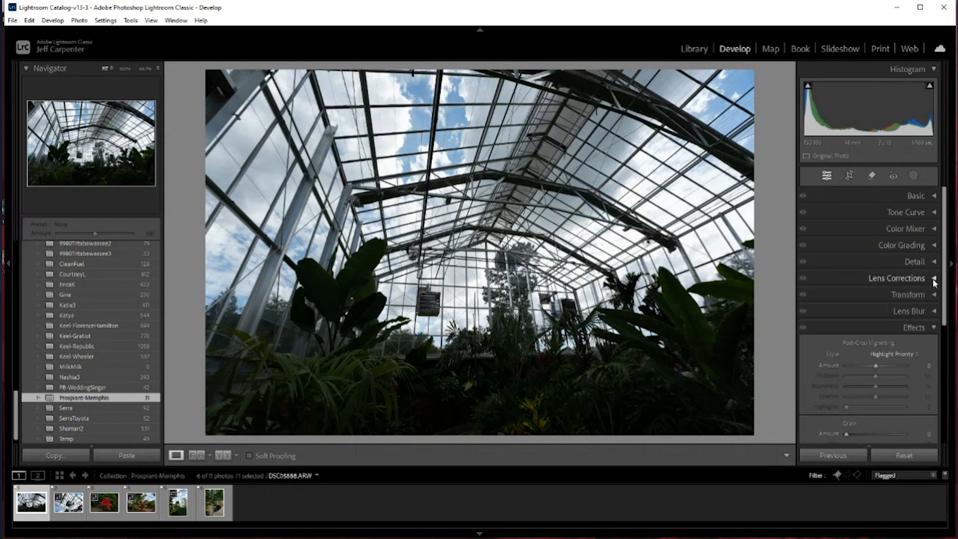
{"action": "left_click", "coordinate": [932, 328]}
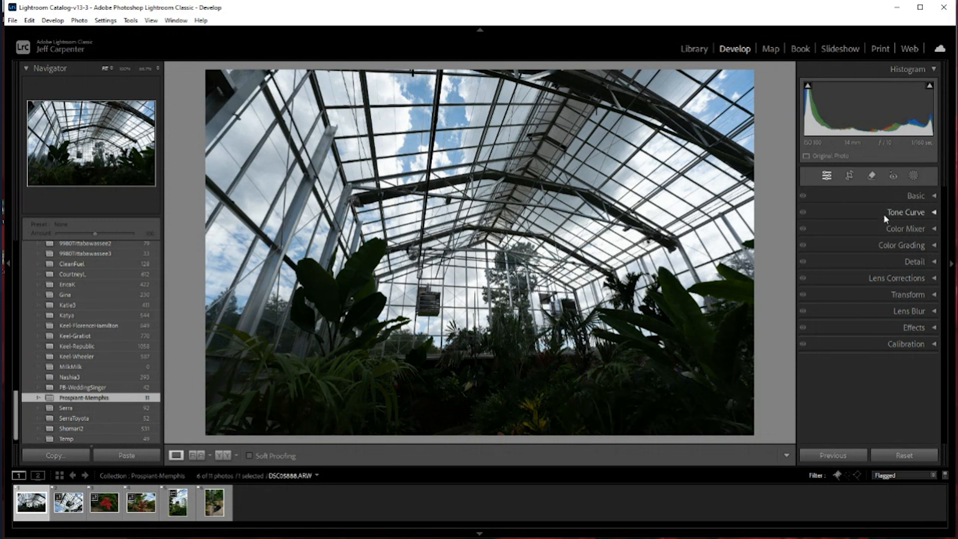
{"action": "left_click", "coordinate": [935, 197]}
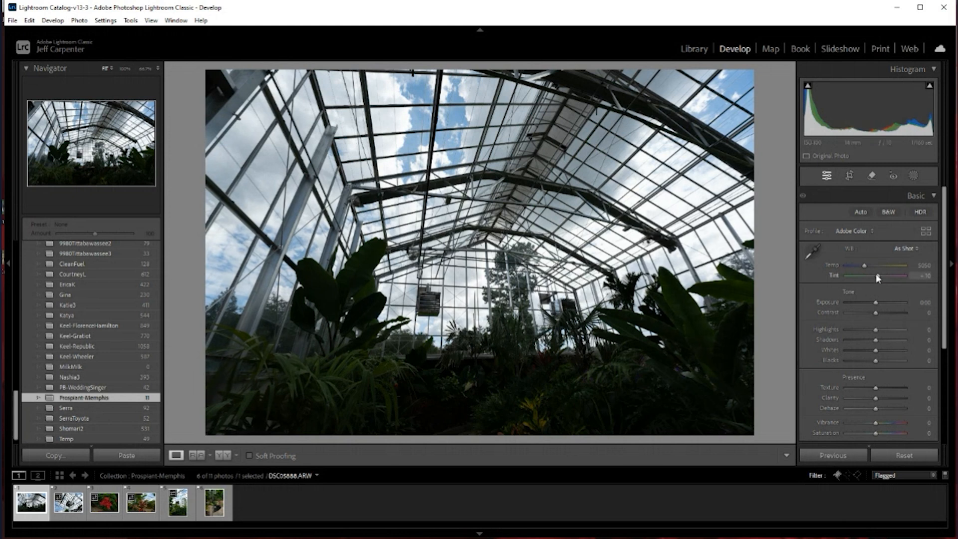
Try shifting the first greenhouse photo's Tint strongly toward magenta and undo the change
{"action": "mouse_move", "coordinate": [875, 274]}
{"action": "left_mouse_down"}
{"action": "mouse_move", "coordinate": [911, 273]}
{"action": "mouse_move", "coordinate": [891, 278]}
{"action": "left_mouse_up"}
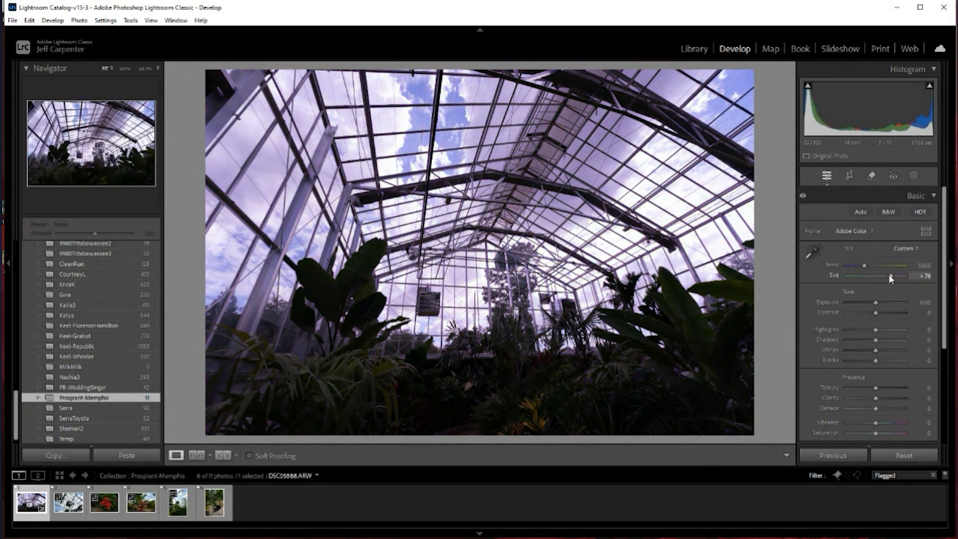
{"action": "key", "text": "ctrl+z"}
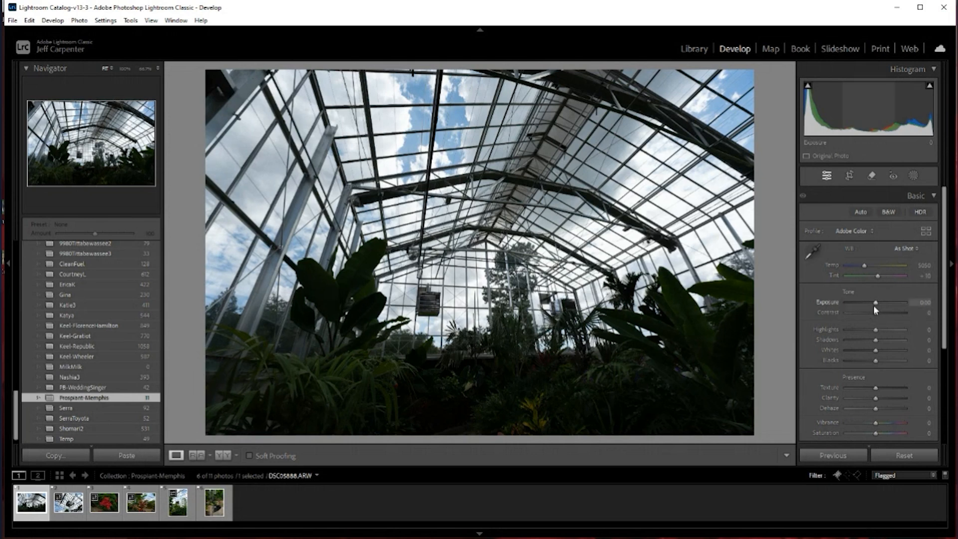
Set the photo's Exposure to +0.44, try Contrast at -100 and +100, and settle Contrast at +4
{"action": "mouse_move", "coordinate": [876, 303]}
{"action": "left_mouse_down"}
{"action": "mouse_move", "coordinate": [908, 302]}
{"action": "mouse_move", "coordinate": [818, 305]}
{"action": "mouse_move", "coordinate": [878, 300]}
{"action": "left_mouse_up"}
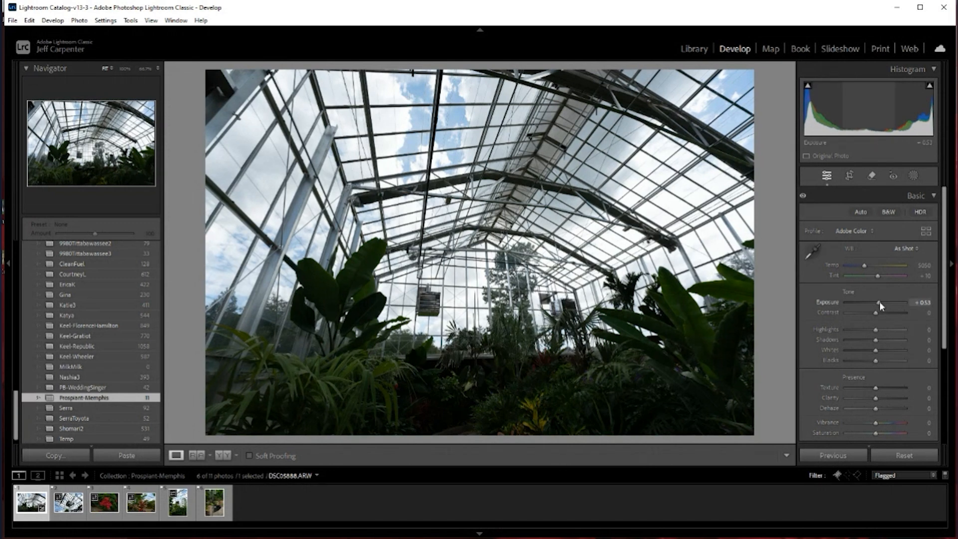
{"action": "mouse_move", "coordinate": [879, 302]}
{"action": "left_mouse_down"}
{"action": "mouse_move", "coordinate": [896, 301]}
{"action": "mouse_move", "coordinate": [879, 303]}
{"action": "left_mouse_up"}
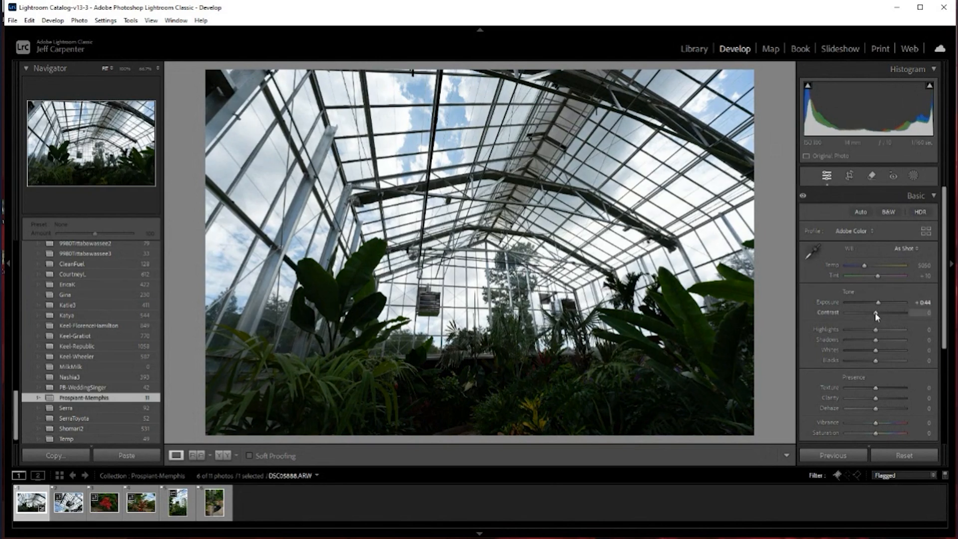
{"action": "left_click_drag", "start_coordinate": [875, 312], "coordinate": [848, 325]}
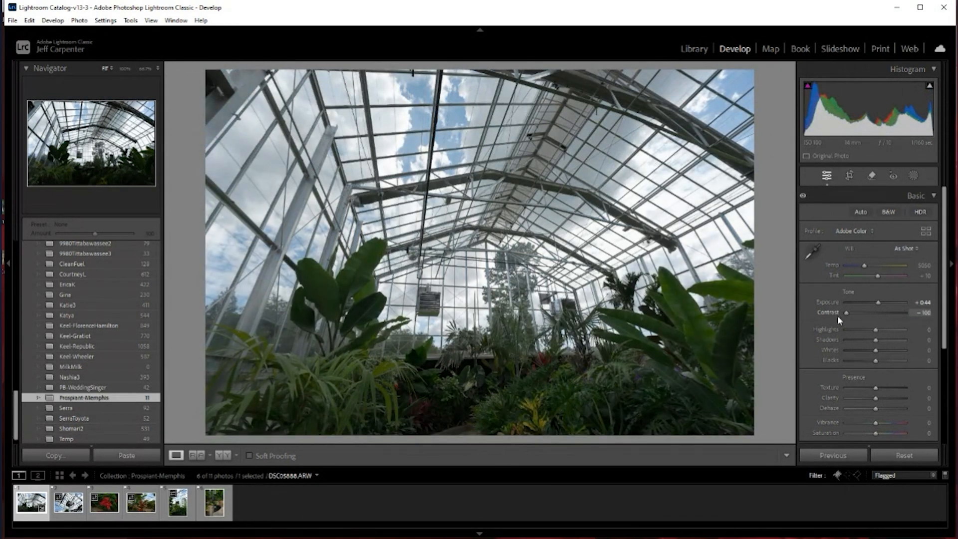
{"action": "left_click_drag", "start_coordinate": [837, 315], "coordinate": [914, 310]}
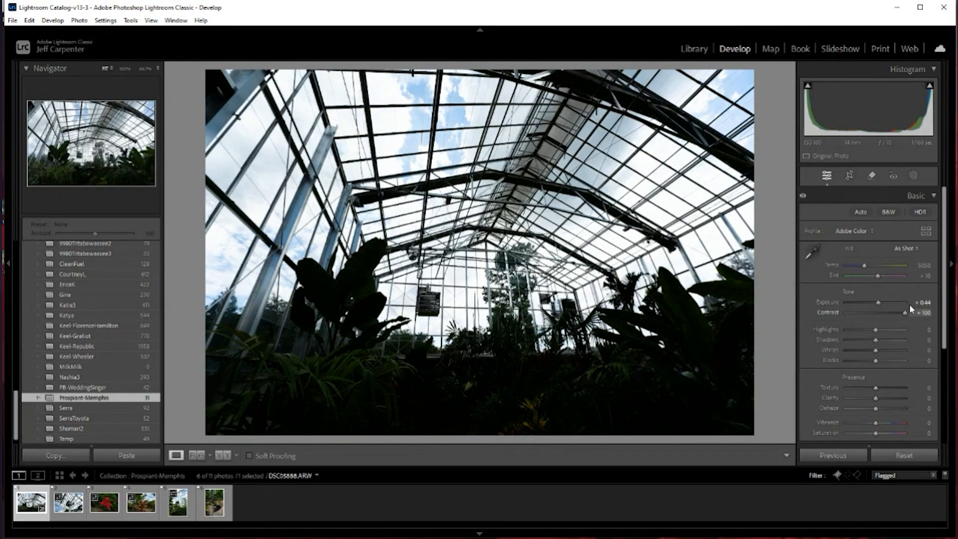
{"action": "left_click_drag", "start_coordinate": [904, 306], "coordinate": [876, 314]}
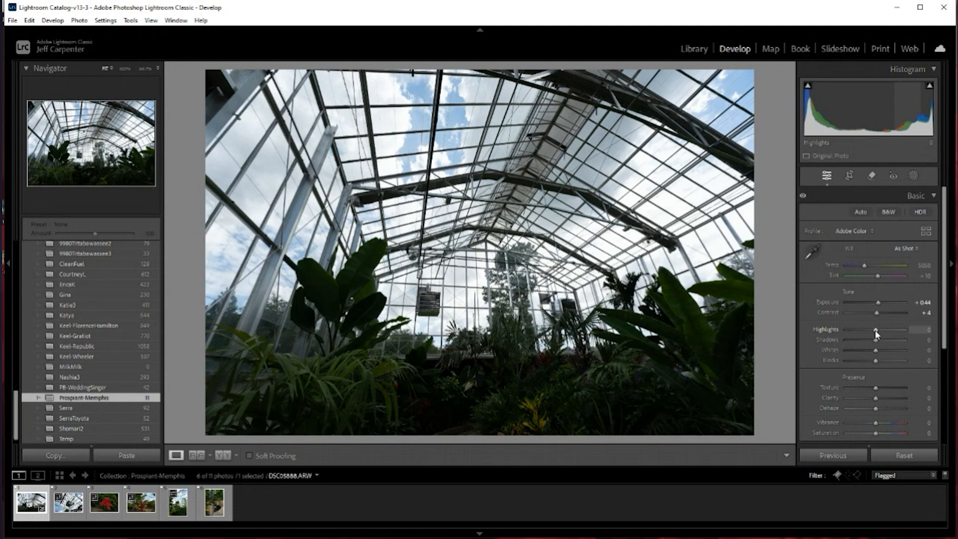
Recover the sky by lowering Highlights to -82 and brighten the plants by raising Shadows to +53
{"action": "left_click_drag", "start_coordinate": [876, 334], "coordinate": [837, 335]}
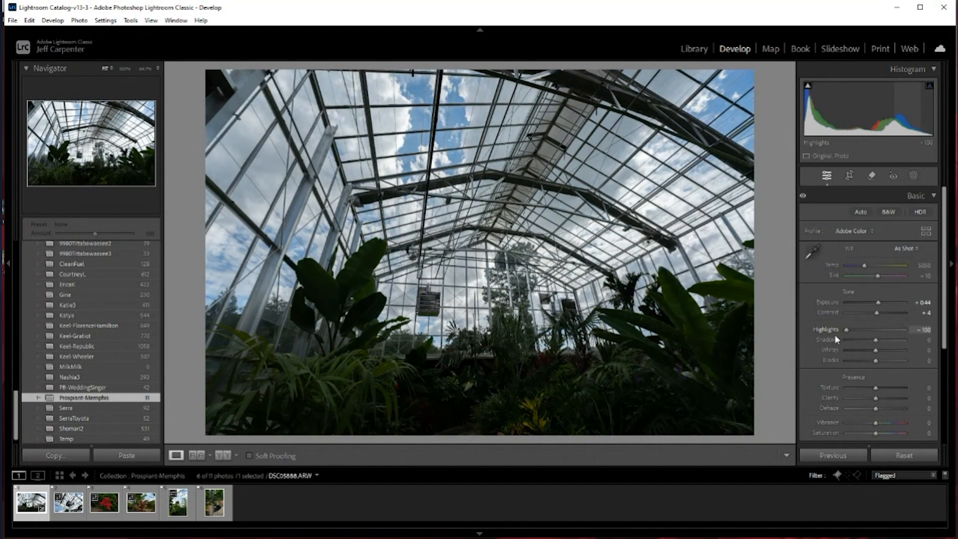
{"action": "left_click_drag", "start_coordinate": [846, 339], "coordinate": [850, 336]}
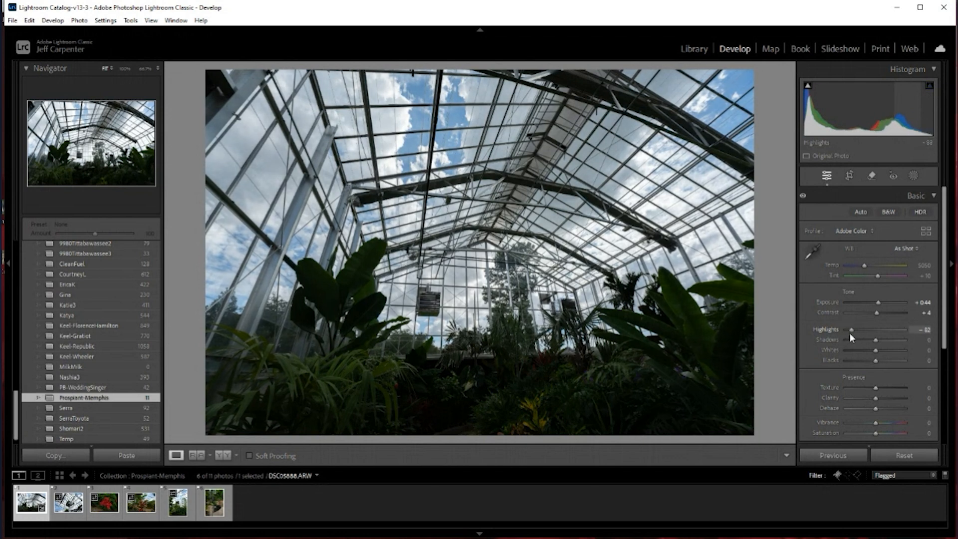
{"action": "mouse_move", "coordinate": [875, 340]}
{"action": "left_mouse_down"}
{"action": "mouse_move", "coordinate": [894, 340]}
{"action": "mouse_move", "coordinate": [841, 342]}
{"action": "mouse_move", "coordinate": [892, 341]}
{"action": "left_mouse_up"}
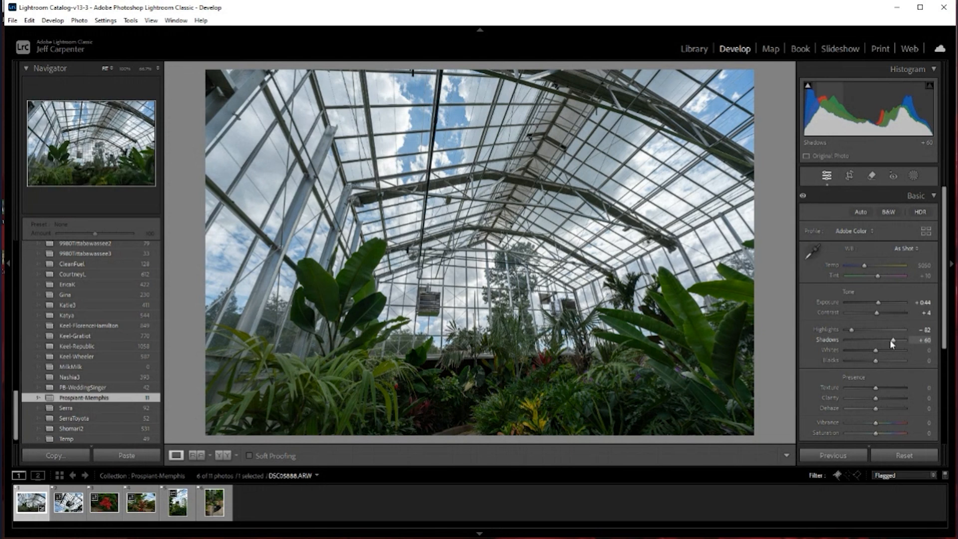
{"action": "left_click_drag", "start_coordinate": [888, 339], "coordinate": [888, 360]}
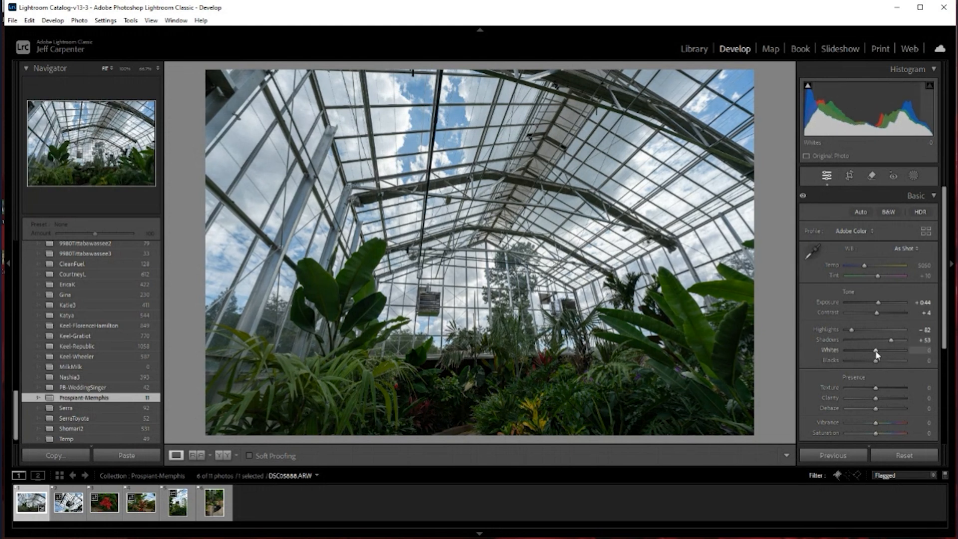
{"action": "mouse_move", "coordinate": [876, 355]}
{"action": "left_mouse_down"}
{"action": "mouse_move", "coordinate": [813, 355]}
{"action": "mouse_move", "coordinate": [916, 352]}
{"action": "mouse_move", "coordinate": [876, 359]}
{"action": "left_mouse_up"}
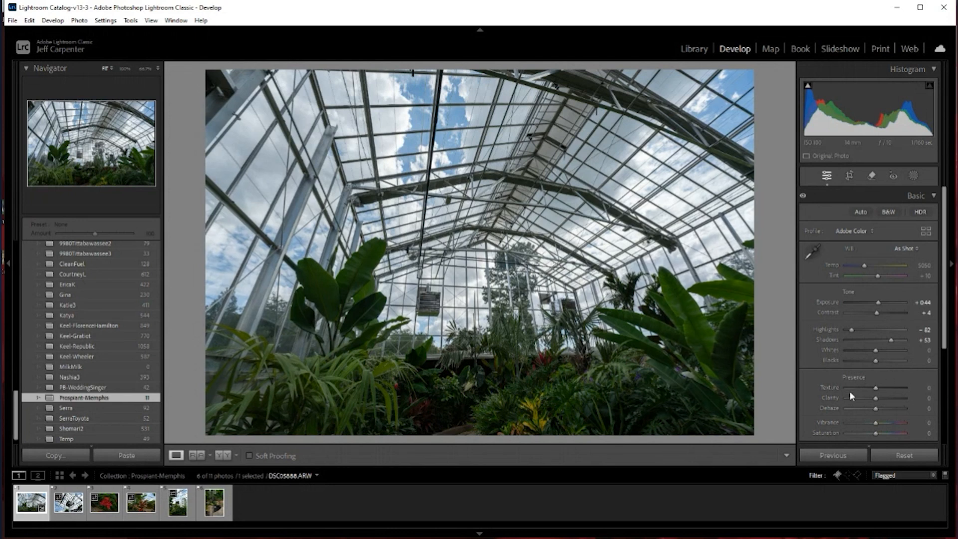
Try Texture at both extremes on the greenhouse photo and settle it at -18
{"action": "left_click_drag", "start_coordinate": [874, 389], "coordinate": [838, 390]}
{"action": "left_click_drag", "start_coordinate": [847, 387], "coordinate": [906, 392]}
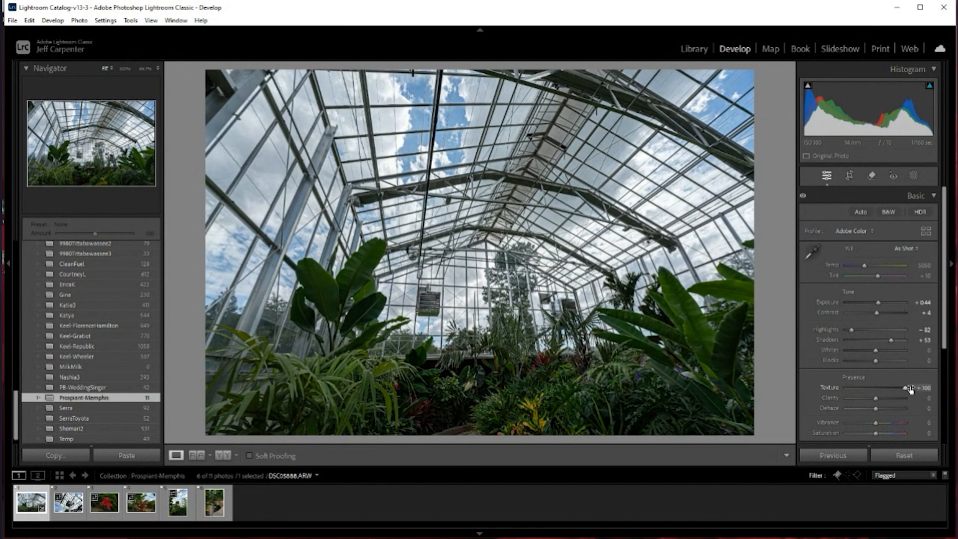
{"action": "left_click_drag", "start_coordinate": [910, 389], "coordinate": [881, 390]}
{"action": "left_click_drag", "start_coordinate": [880, 389], "coordinate": [882, 392]}
{"action": "left_click_drag", "start_coordinate": [881, 389], "coordinate": [873, 391]}
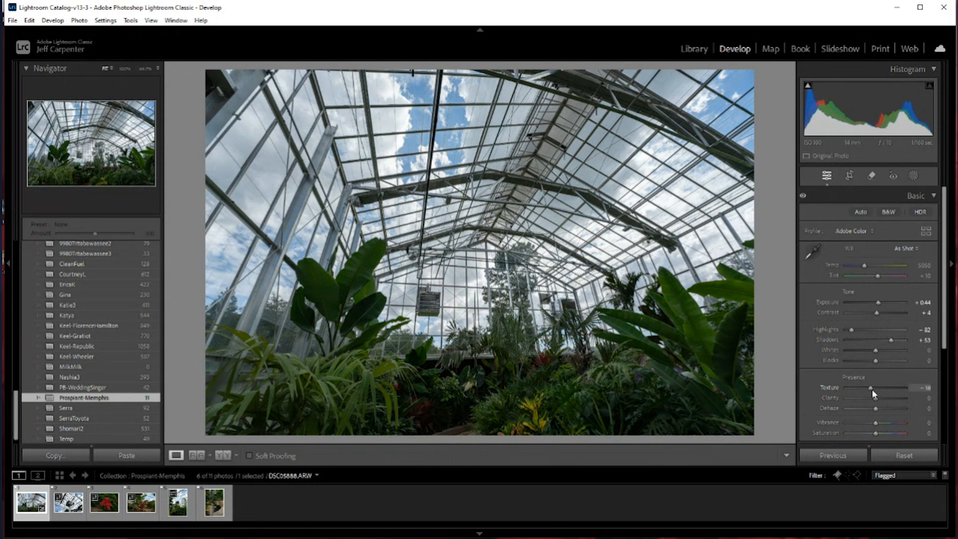
Raise the greenhouse photo's Clarity to +33 and its Dehaze to +16
{"action": "mouse_move", "coordinate": [875, 399]}
{"action": "left_mouse_down"}
{"action": "mouse_move", "coordinate": [839, 397]}
{"action": "mouse_move", "coordinate": [908, 399]}
{"action": "mouse_move", "coordinate": [885, 400]}
{"action": "left_mouse_up"}
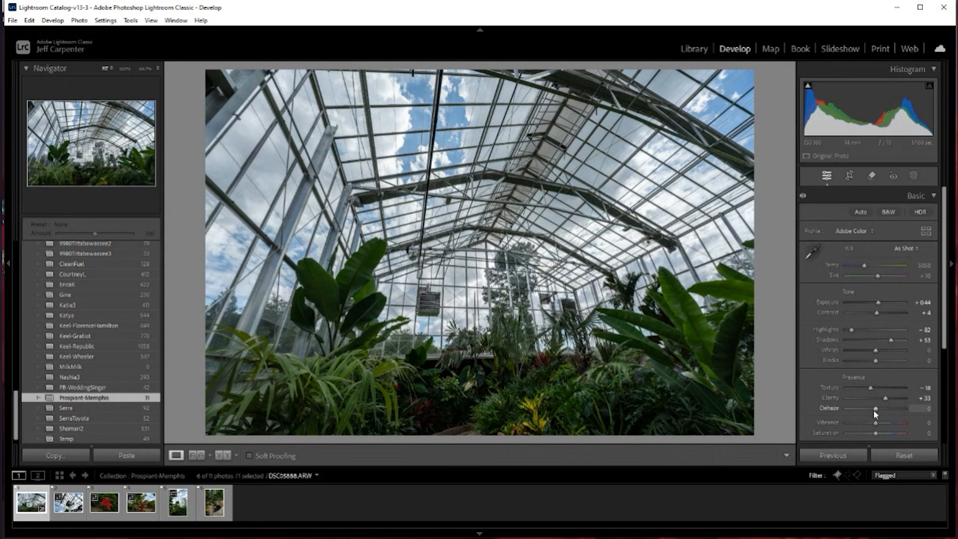
{"action": "mouse_move", "coordinate": [874, 408]}
{"action": "left_mouse_down"}
{"action": "mouse_move", "coordinate": [836, 411]}
{"action": "mouse_move", "coordinate": [878, 407]}
{"action": "left_mouse_up"}
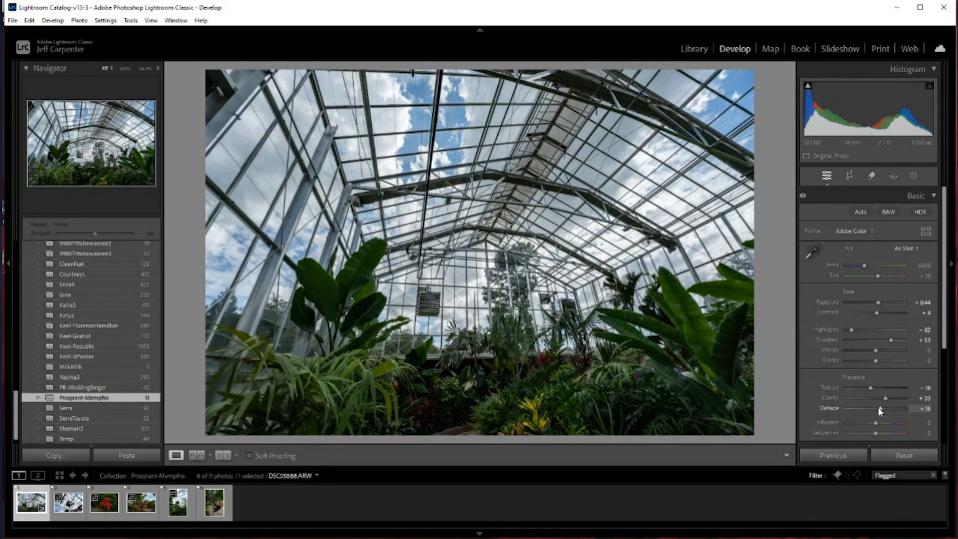
{"action": "mouse_move", "coordinate": [877, 406]}
{"action": "left_mouse_down"}
{"action": "mouse_move", "coordinate": [893, 407]}
{"action": "mouse_move", "coordinate": [881, 408]}
{"action": "left_mouse_up"}
Set Vibrance to +19, try Saturation at -100, and settle Saturation at +4
{"action": "mouse_move", "coordinate": [876, 424]}
{"action": "left_mouse_down"}
{"action": "mouse_move", "coordinate": [868, 426]}
{"action": "mouse_move", "coordinate": [906, 422]}
{"action": "mouse_move", "coordinate": [837, 429]}
{"action": "mouse_move", "coordinate": [903, 420]}
{"action": "mouse_move", "coordinate": [883, 428]}
{"action": "left_mouse_up"}
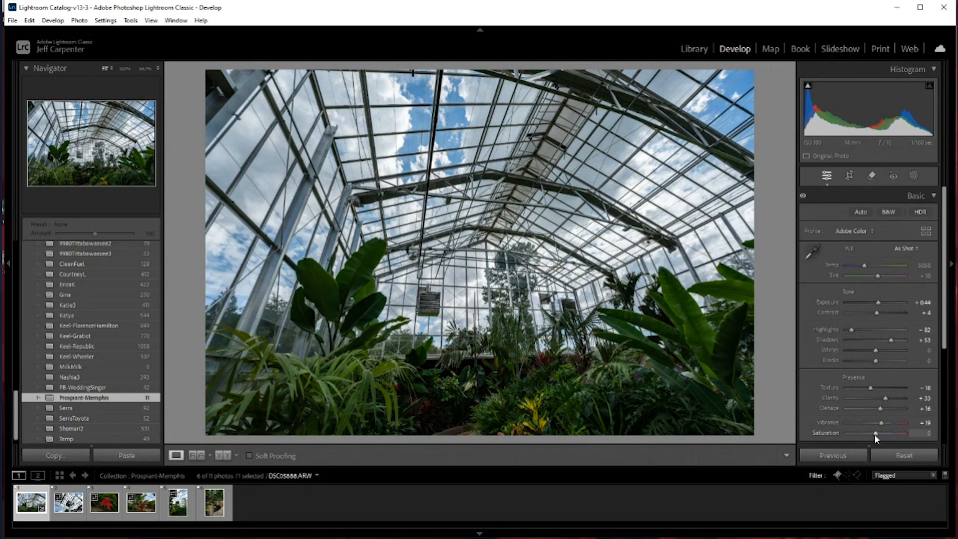
{"action": "left_click_drag", "start_coordinate": [876, 435], "coordinate": [834, 435]}
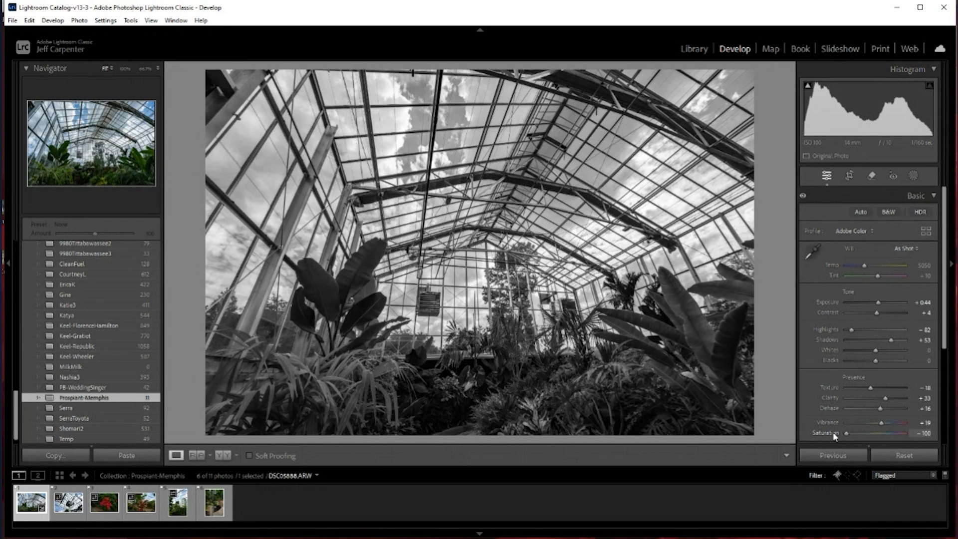
{"action": "left_click_drag", "start_coordinate": [849, 435], "coordinate": [876, 430]}
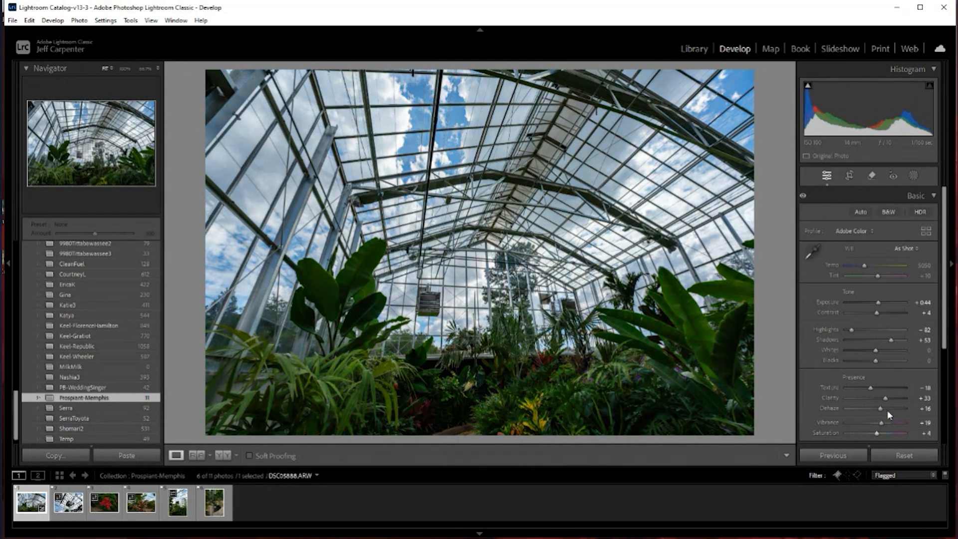
Straighten the greenhouse photo with Crop & Straighten by rotating it to about -0.19° at the original aspect, and apply the crop
{"action": "scroll", "coordinate": [886, 408], "scroll_direction": "down", "scroll_amount": 3}
{"action": "scroll", "coordinate": [887, 408], "scroll_direction": "down", "scroll_amount": 2}
{"action": "scroll", "coordinate": [887, 409], "scroll_direction": "up", "scroll_amount": 5}
{"action": "left_click", "coordinate": [848, 175]}
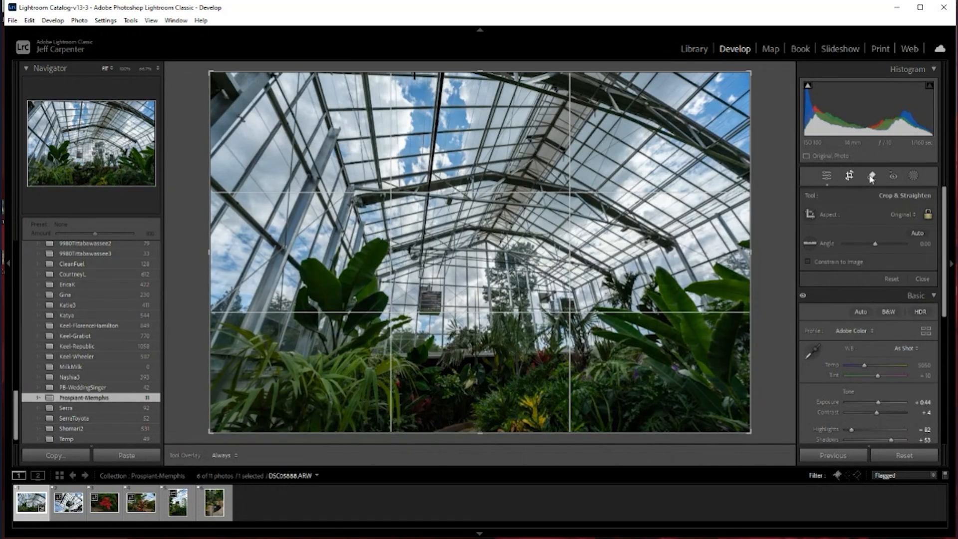
{"action": "left_click_drag", "start_coordinate": [758, 69], "coordinate": [759, 60]}
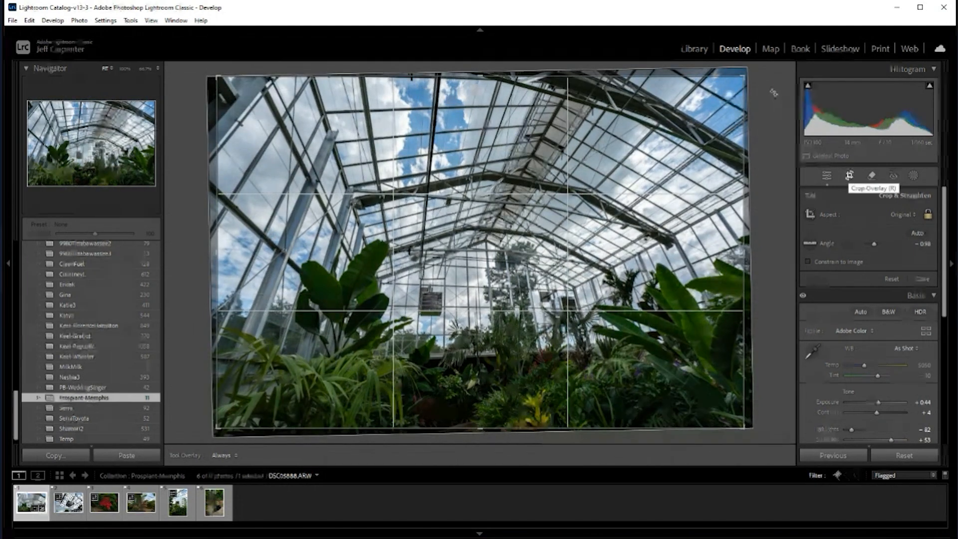
{"action": "mouse_move", "coordinate": [754, 76]}
{"action": "left_mouse_down"}
{"action": "mouse_move", "coordinate": [750, 69]}
{"action": "mouse_move", "coordinate": [758, 79]}
{"action": "left_mouse_up"}
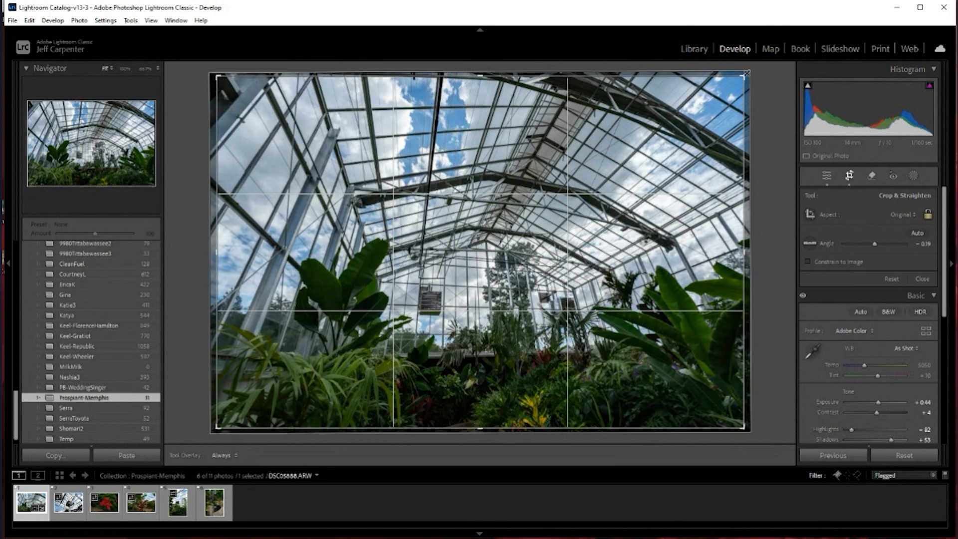
{"action": "key", "text": "Return"}
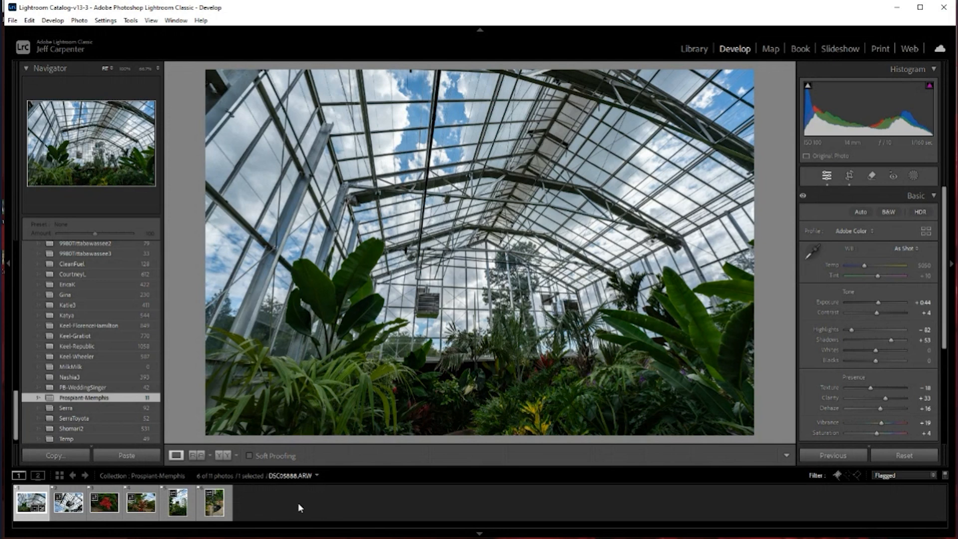
{"action": "left_click", "coordinate": [277, 490]}
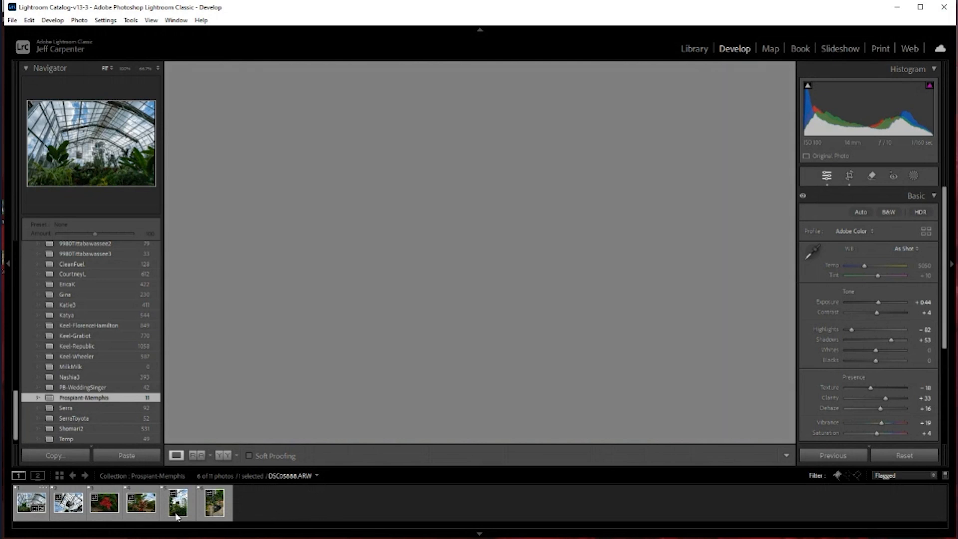
{"action": "left_click", "coordinate": [29, 507]}
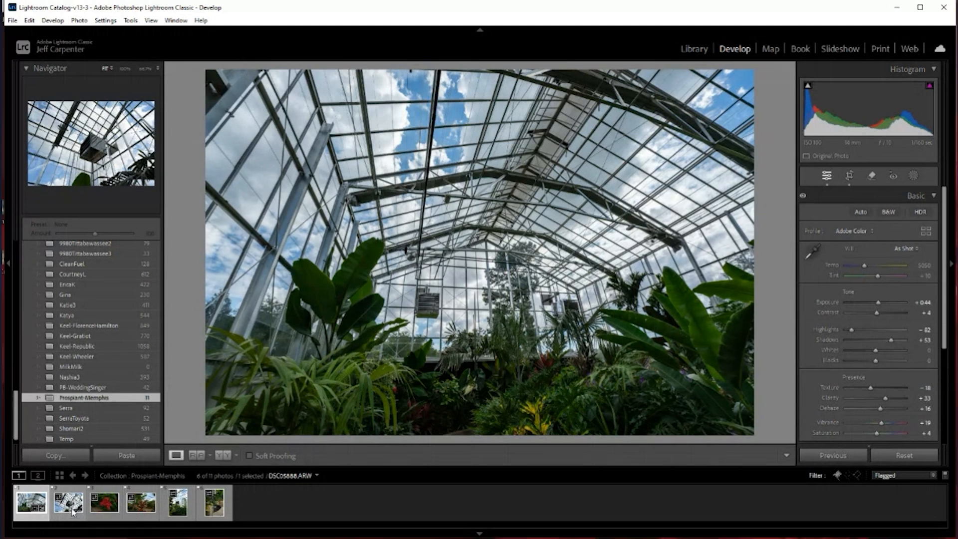
{"action": "key", "text": "ctrl+a"}
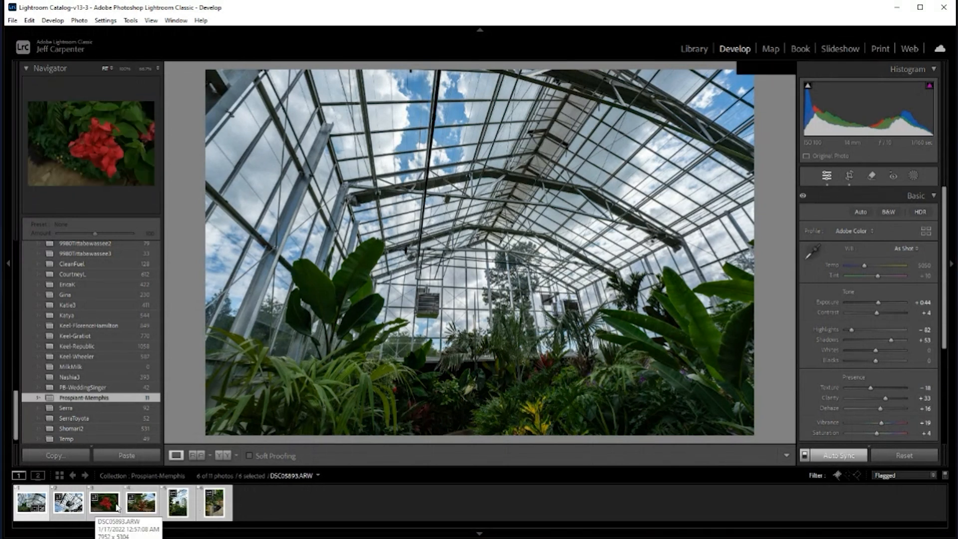
{"action": "left_click", "coordinate": [243, 510]}
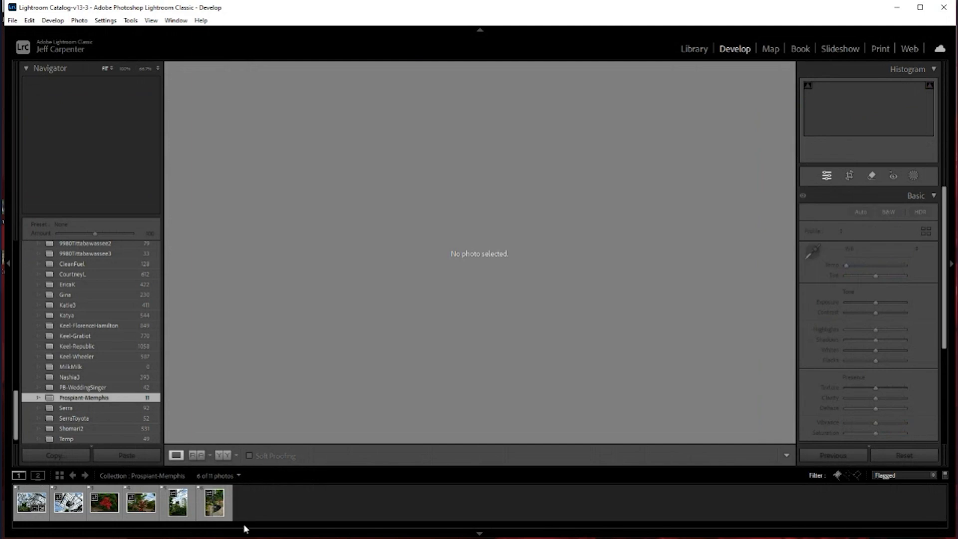
{"action": "left_click", "coordinate": [32, 505]}
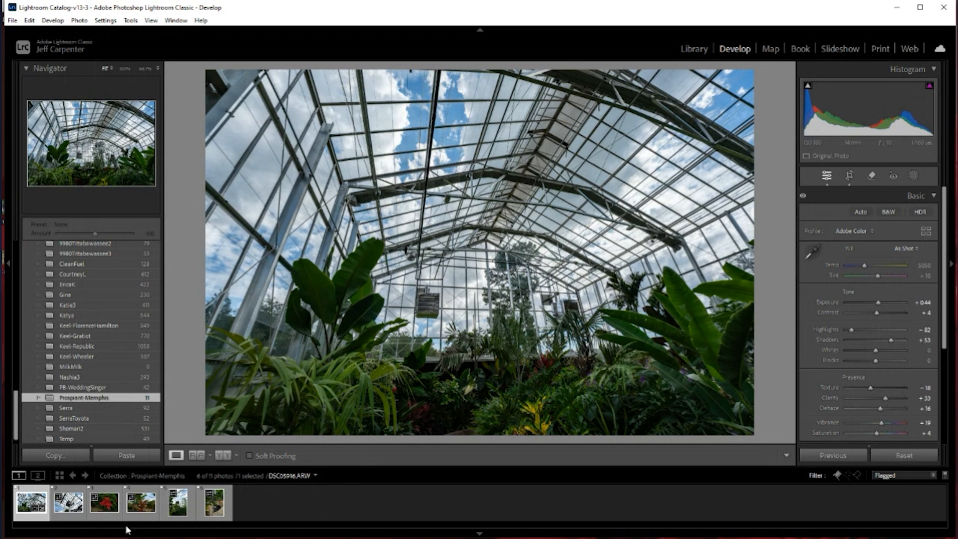
{"action": "left_click", "coordinate": [68, 508]}
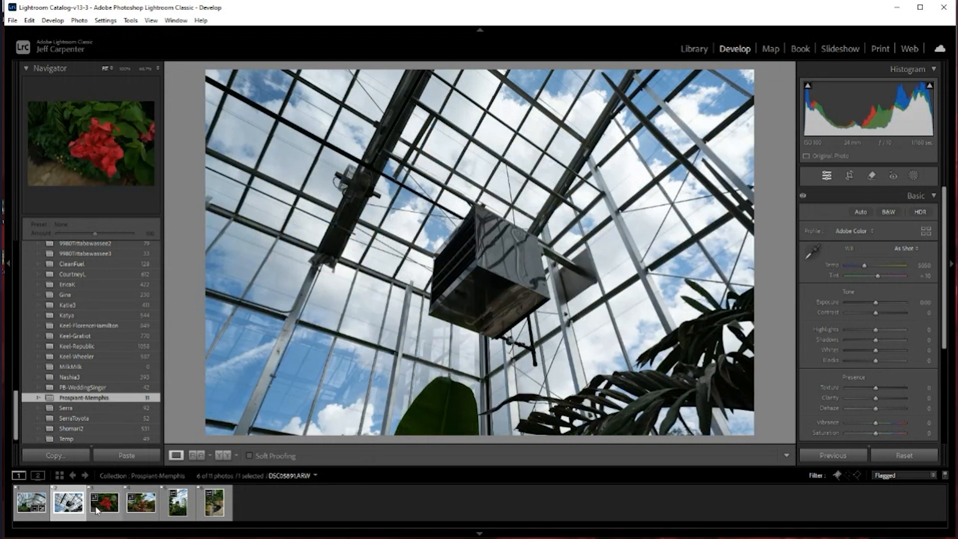
{"action": "left_click", "coordinate": [92, 507]}
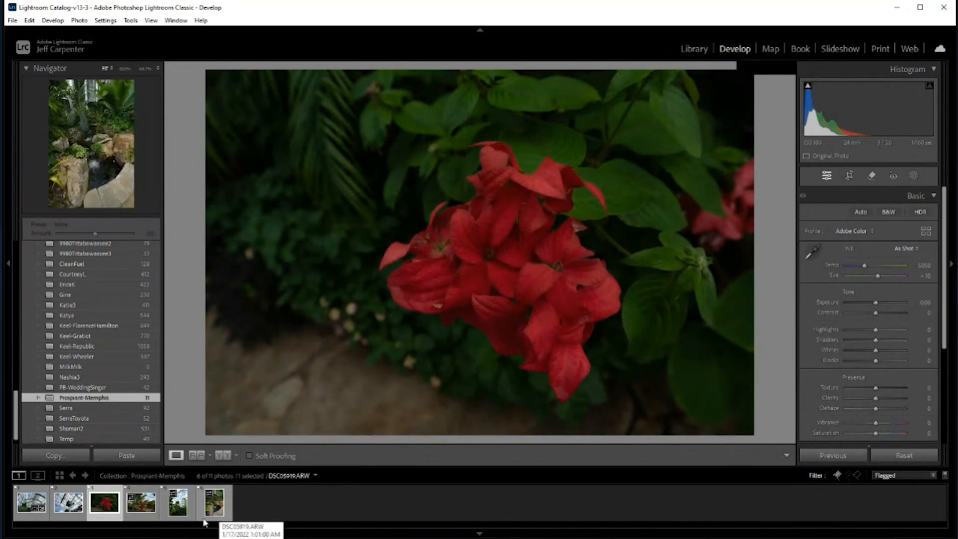
Copy the Develop settings of DSC05888.ARW, including the Basic adjustments but leaving out Crop, Transform and Masking
{"action": "left_click", "coordinate": [28, 506]}
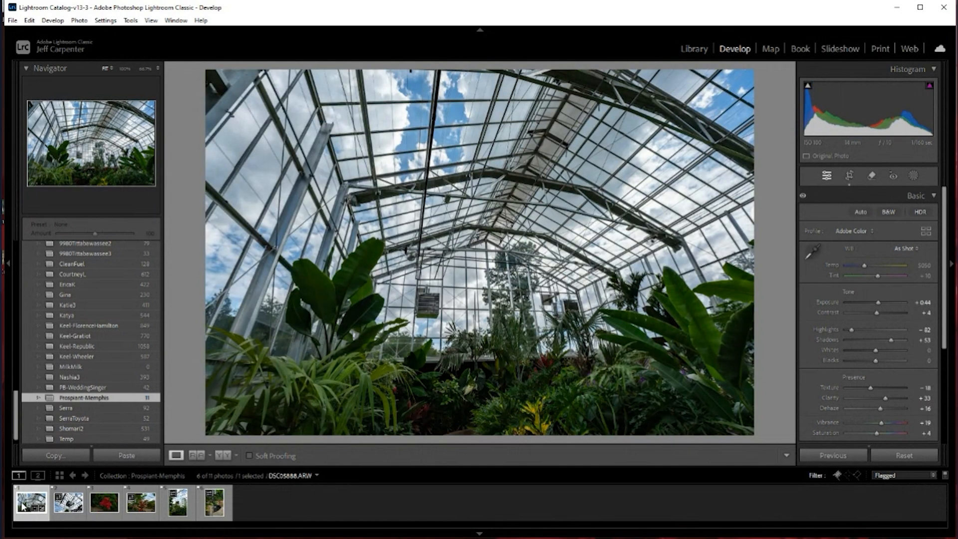
{"action": "left_click", "coordinate": [56, 455]}
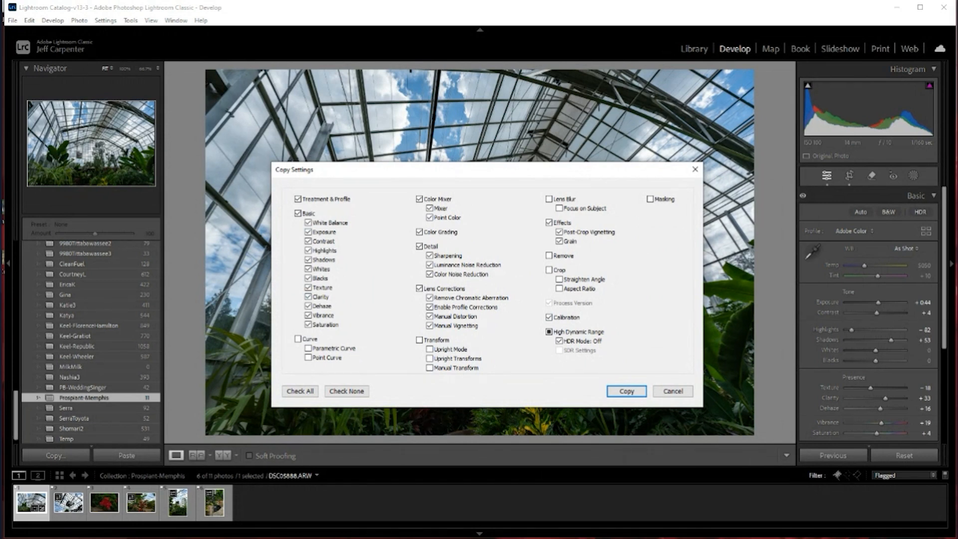
{"action": "left_click", "coordinate": [627, 391]}
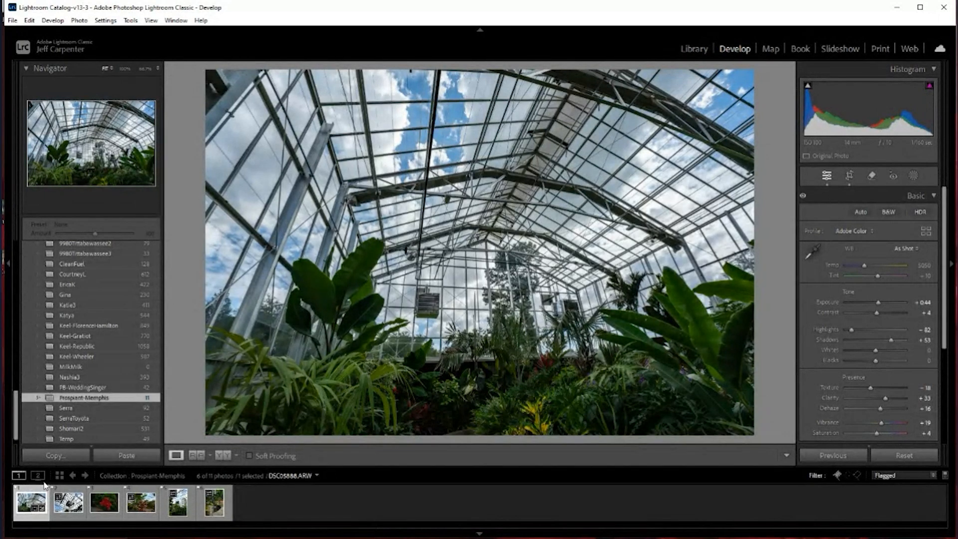
Paste the copied settings onto the ceiling heater photo DSC05891.ARW and the red flower photo DSC05893.ARW
{"action": "left_click", "coordinate": [69, 506]}
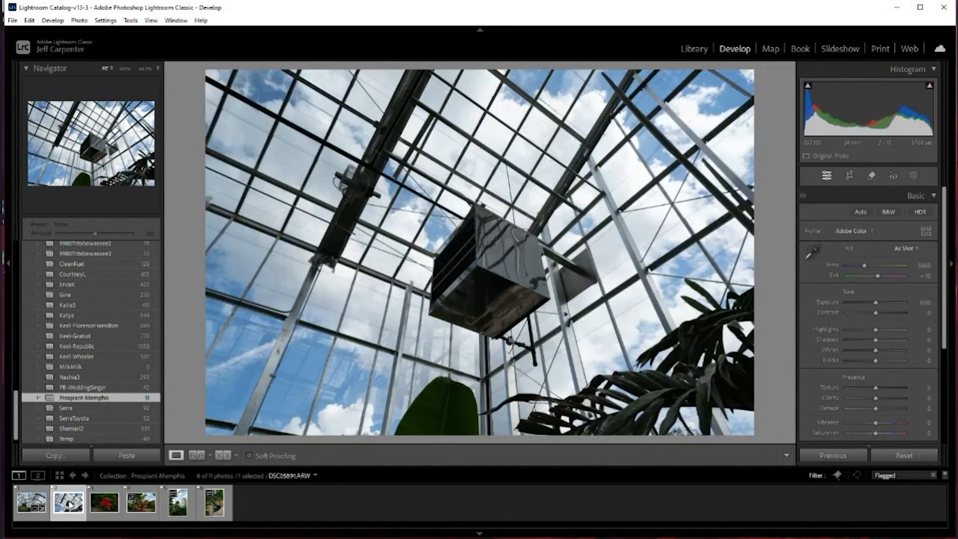
{"action": "left_click", "coordinate": [106, 455]}
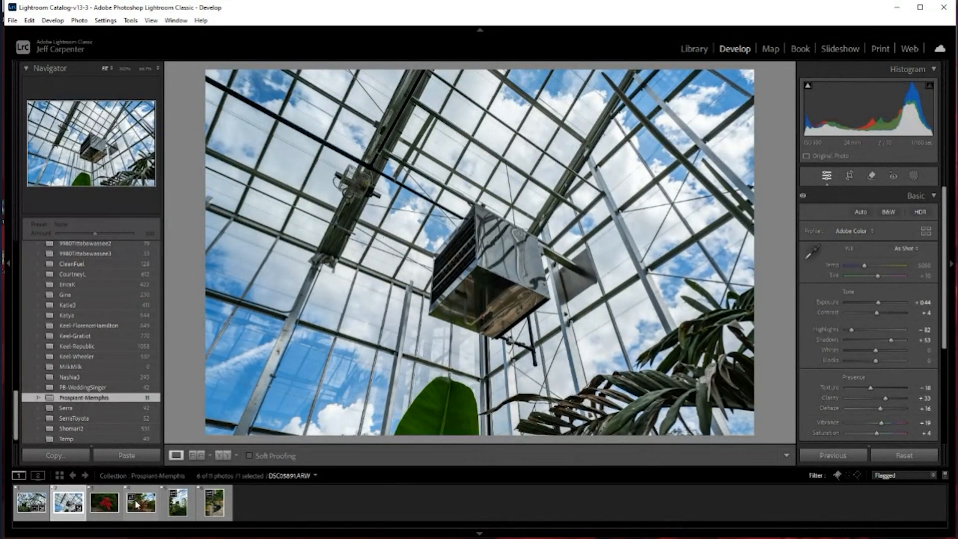
{"action": "left_click", "coordinate": [105, 501]}
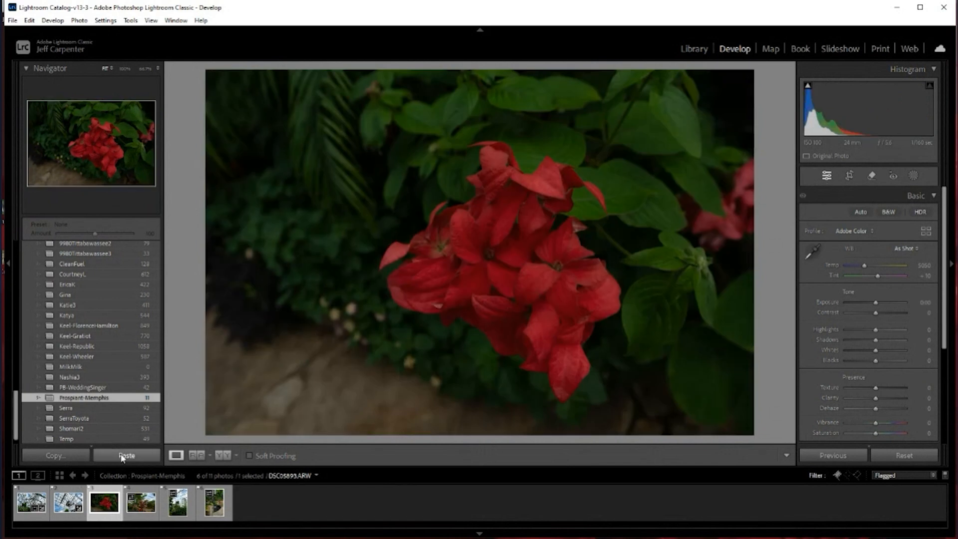
{"action": "left_click", "coordinate": [120, 455]}
Paste the copied settings onto the spiky plant photo DSC05894.ARW and raise its Exposure to +1.23
{"action": "key", "text": "Right"}
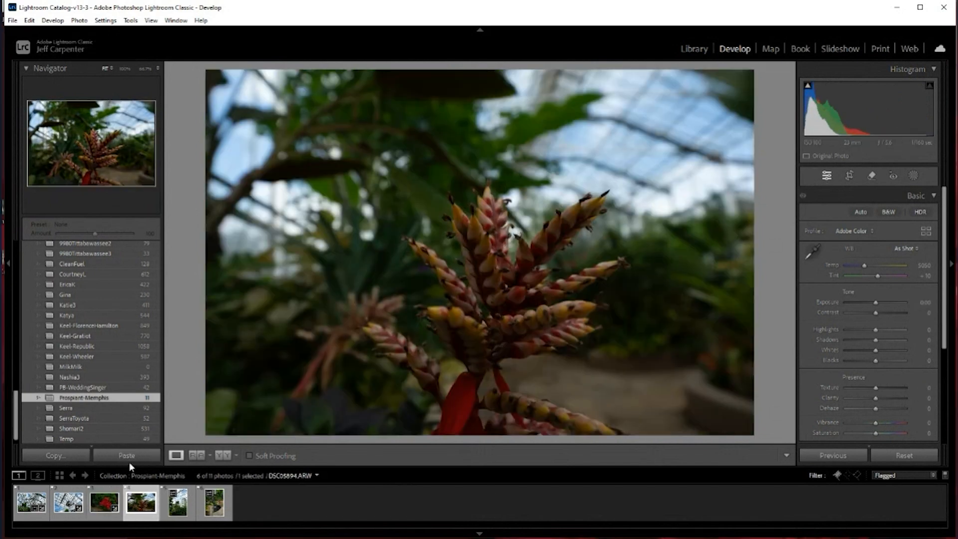
{"action": "left_click", "coordinate": [127, 455]}
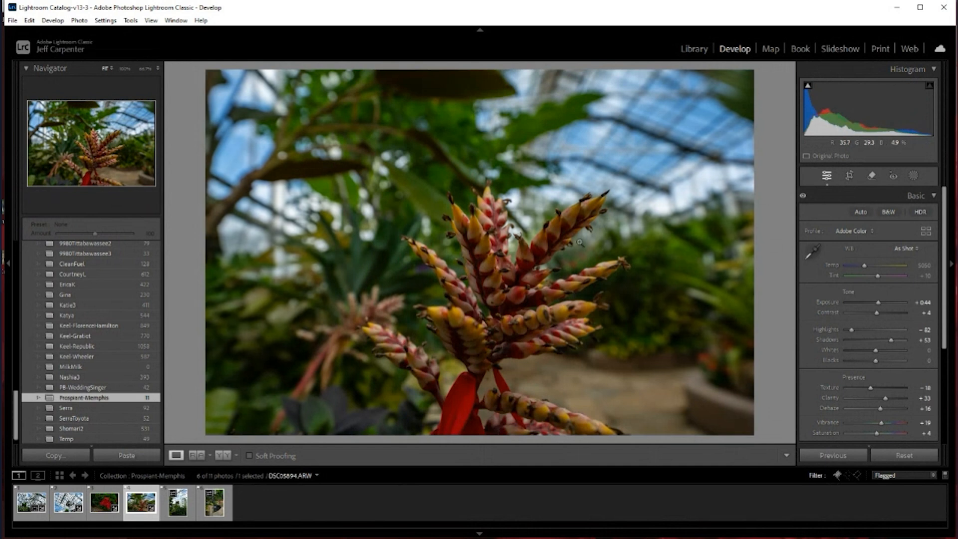
{"action": "left_click_drag", "start_coordinate": [878, 302], "coordinate": [882, 304]}
Paste the copied settings onto the two portrait-format photos, DSC05916.ARW and DSC05919.ARW
{"action": "left_click", "coordinate": [176, 505]}
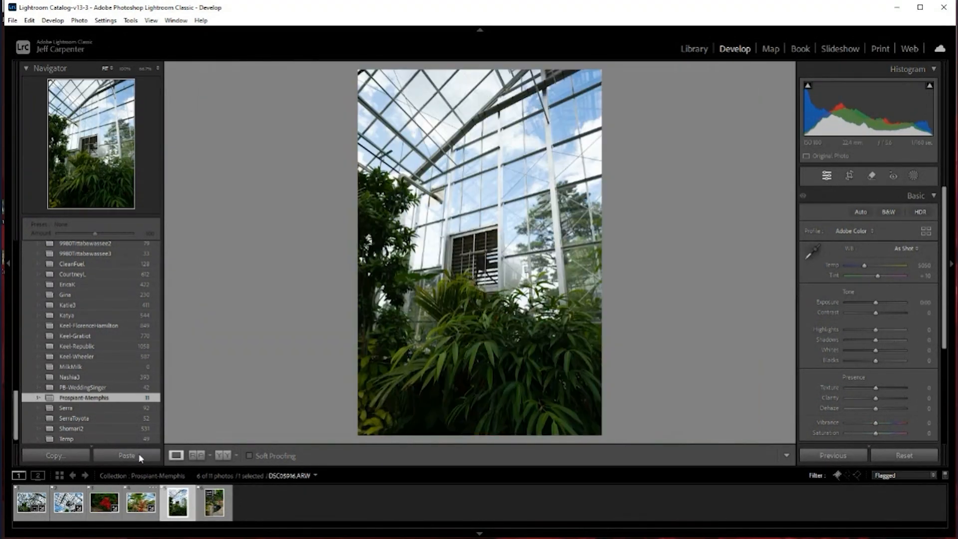
{"action": "left_click", "coordinate": [126, 455]}
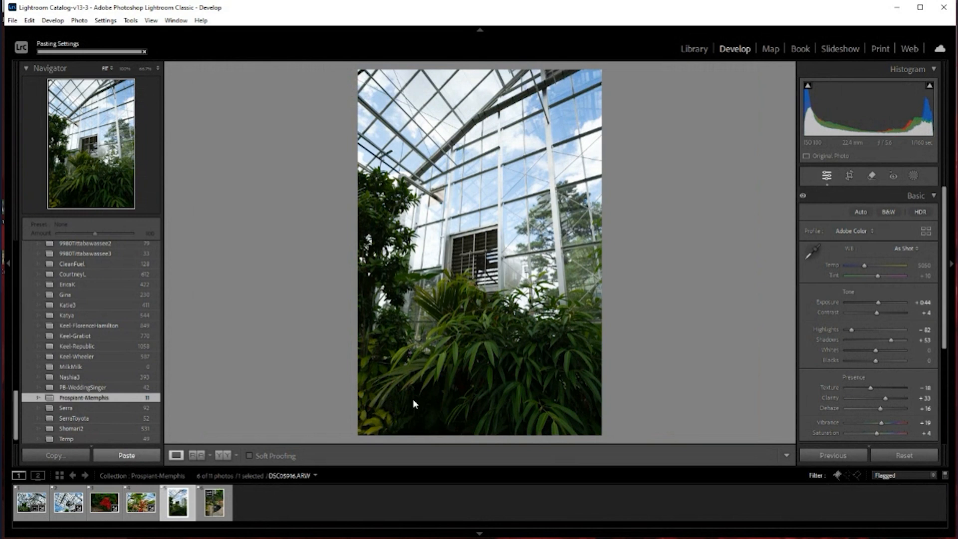
{"action": "left_click", "coordinate": [216, 504]}
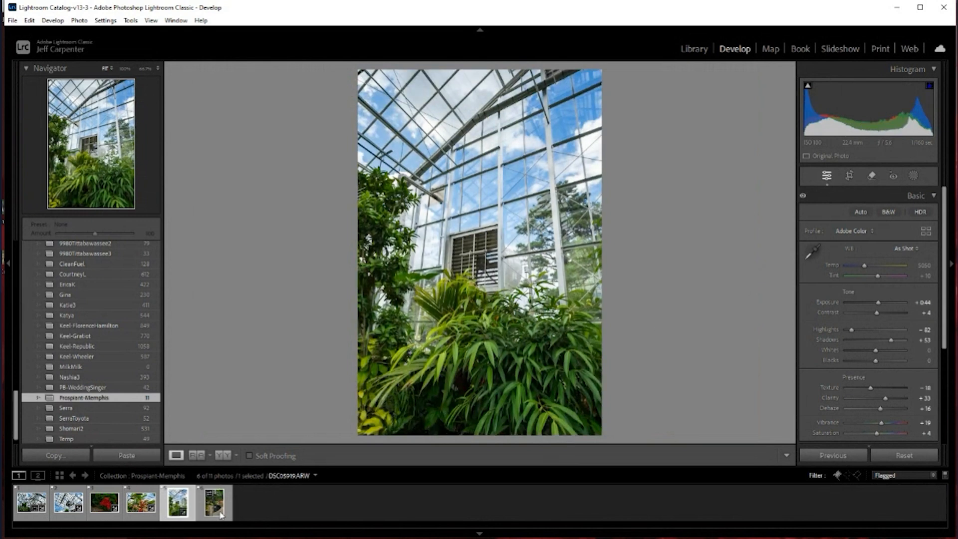
{"action": "left_click", "coordinate": [133, 455]}
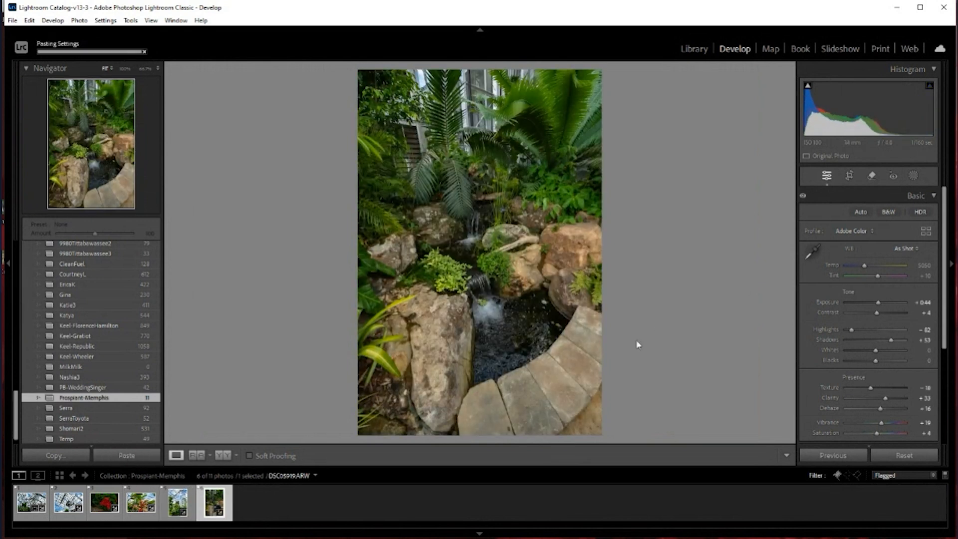
Select all six flagged photos and open the Export dialog for them, placing it fully in view
{"action": "left_click", "coordinate": [287, 504]}
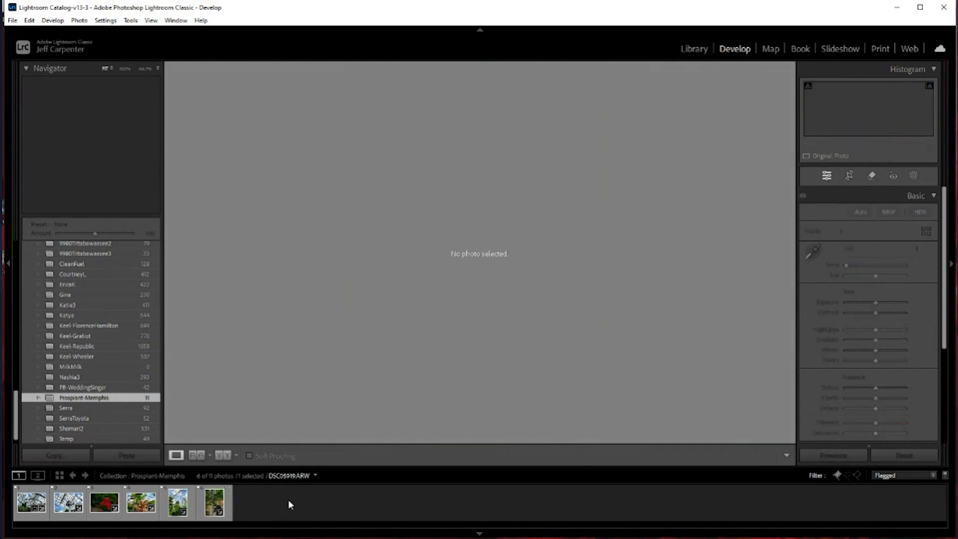
{"action": "left_click", "coordinate": [215, 503]}
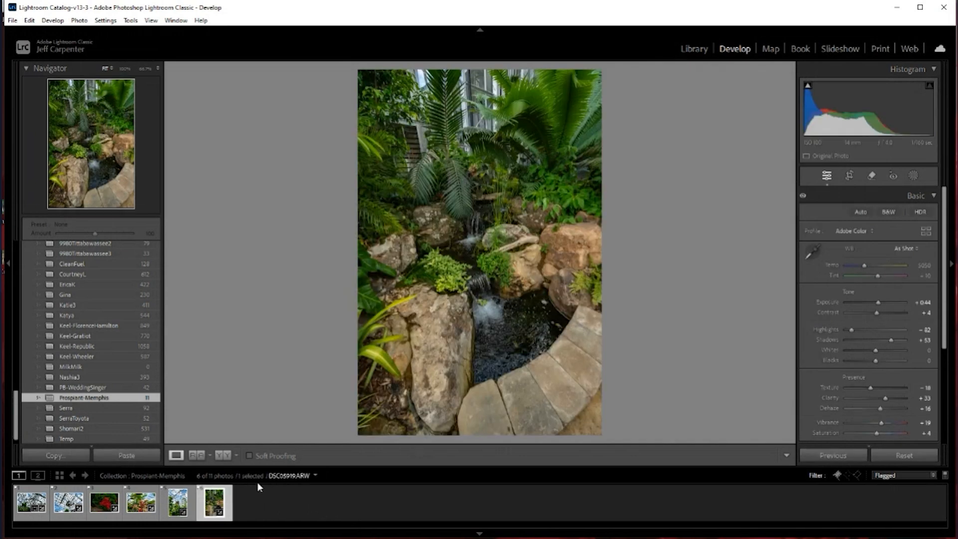
{"action": "key", "text": "ctrl+a"}
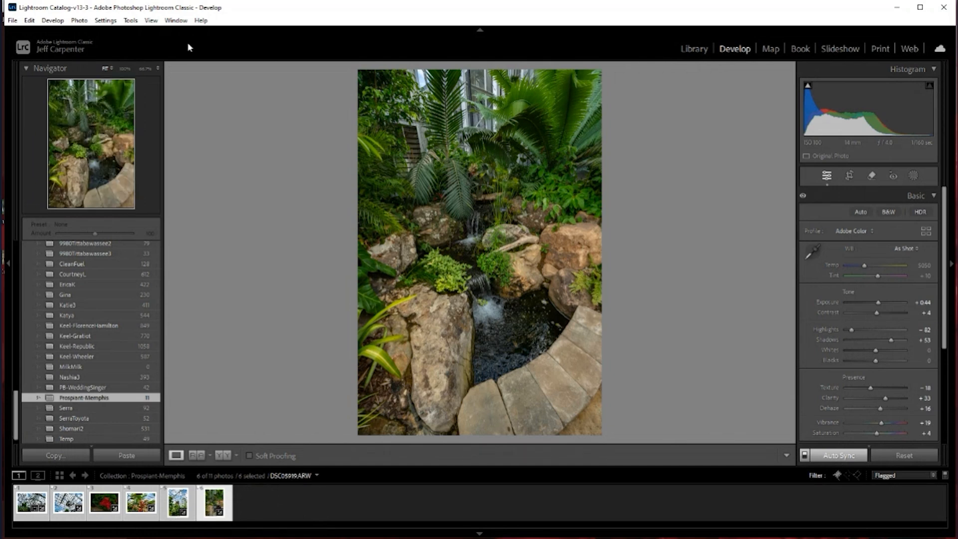
{"action": "left_click", "coordinate": [13, 21]}
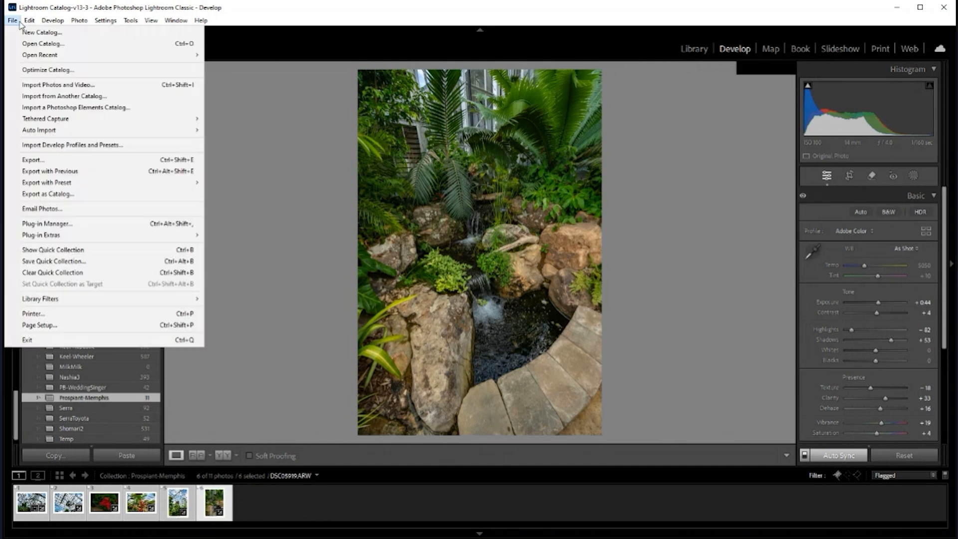
{"action": "left_click", "coordinate": [32, 160]}
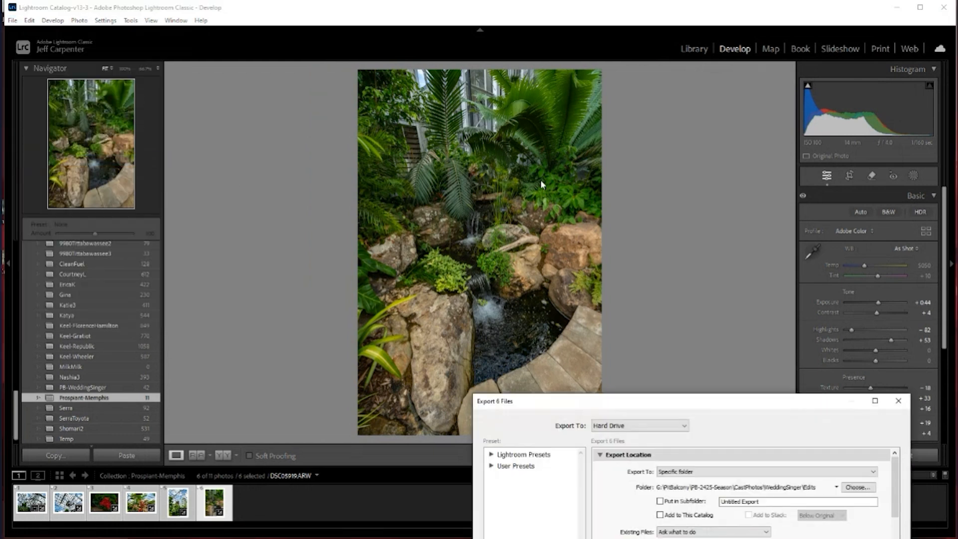
{"action": "left_click_drag", "start_coordinate": [684, 403], "coordinate": [501, 116]}
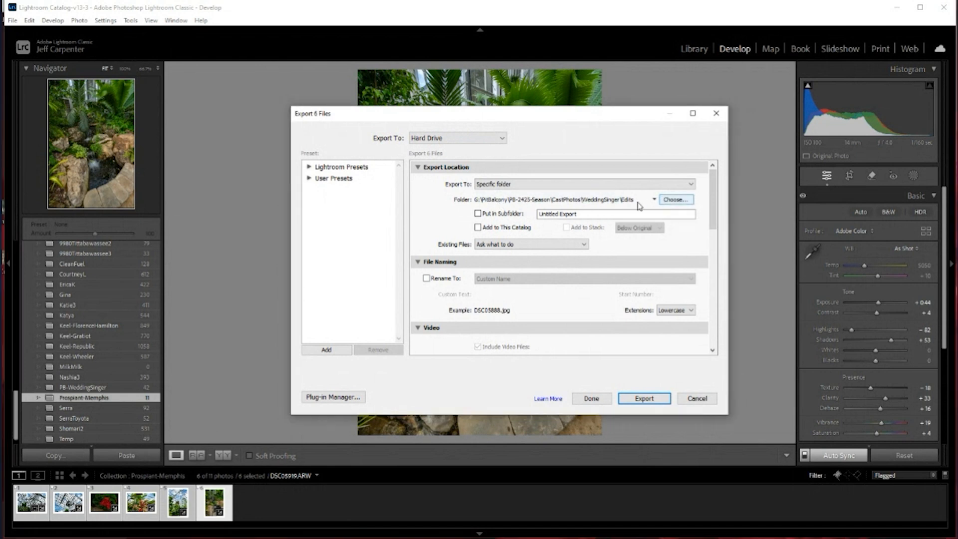
Set the export location's folder to the Desktop
{"action": "left_click", "coordinate": [678, 199]}
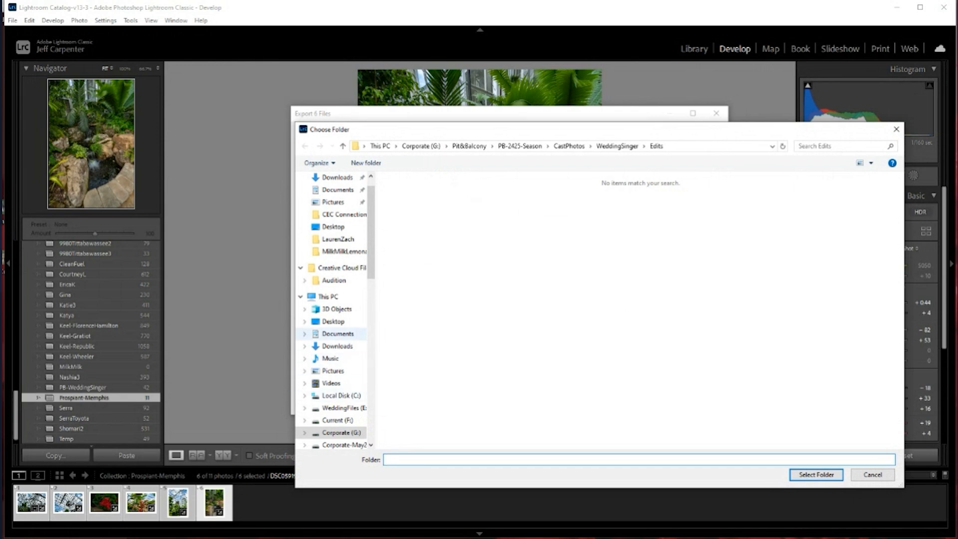
{"action": "left_click", "coordinate": [333, 322]}
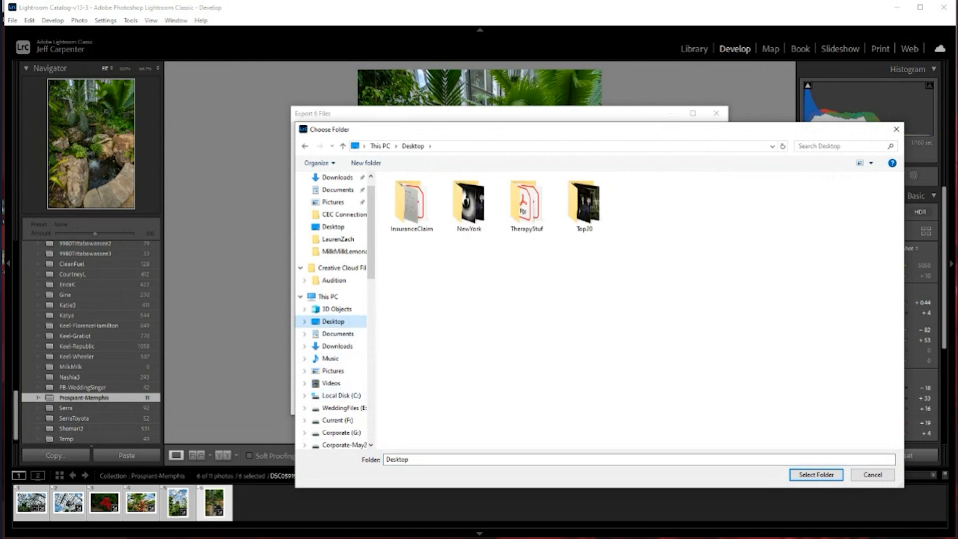
{"action": "left_click", "coordinate": [815, 475]}
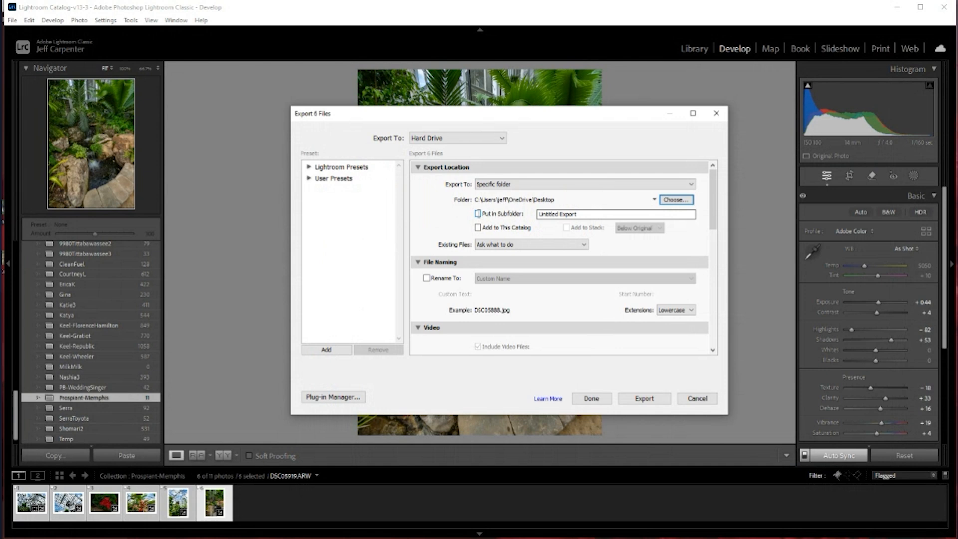
Have the exported photos put in a subfolder named Memphis
{"action": "left_click", "coordinate": [477, 213]}
{"action": "left_click", "coordinate": [581, 214]}
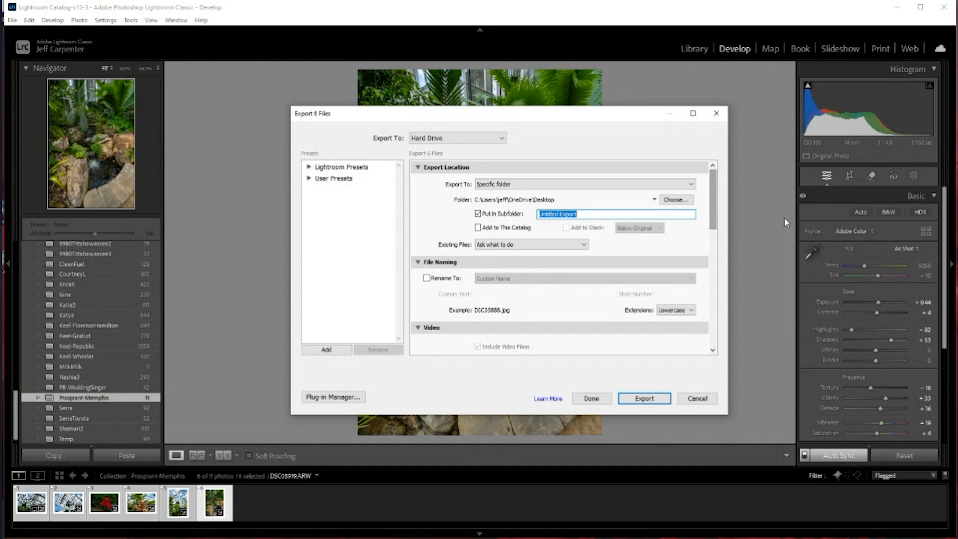
{"action": "type", "text": "EM"}
{"action": "key", "text": "BackSpace"}
{"action": "key", "text": "BackSpace"}
{"action": "key", "text": "BackSpace"}
Have the exported files renamed with a custom name, using Memphis as the custom text
{"action": "left_click", "coordinate": [427, 280]}
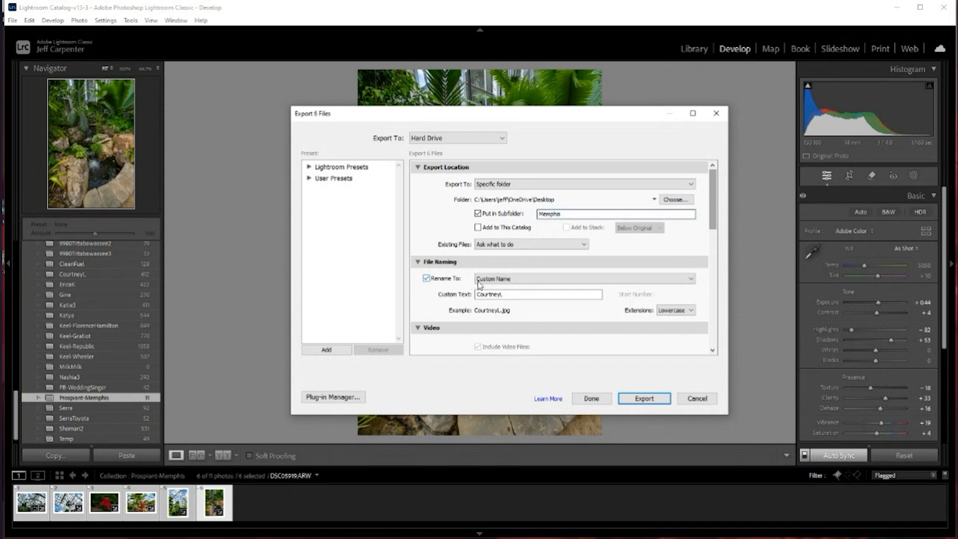
{"action": "left_click_drag", "start_coordinate": [519, 294], "coordinate": [454, 294]}
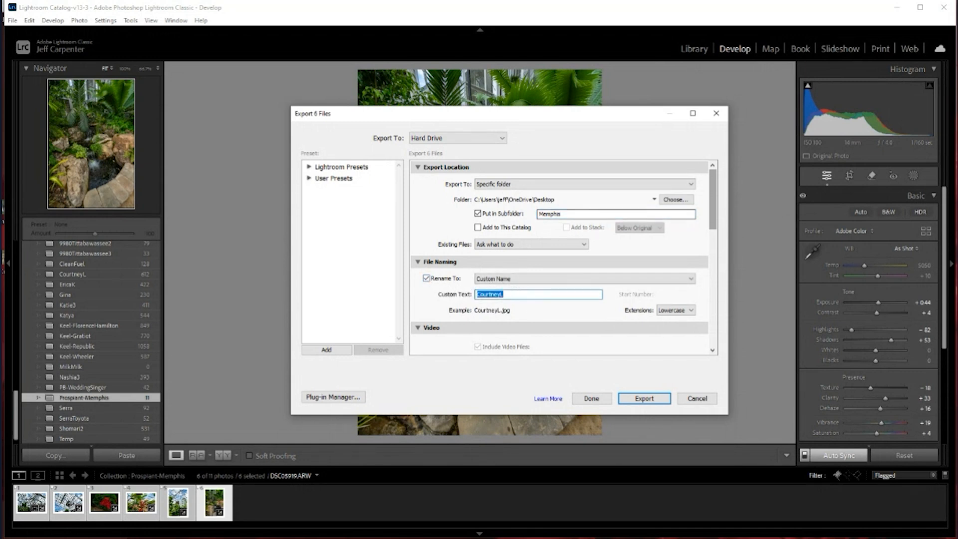
{"action": "type", "text": "Mephis"}
{"action": "key", "text": "BackSpace"}
{"action": "key", "text": "BackSpace"}
{"action": "key", "text": "BackSpace"}
{"action": "key", "text": "BackSpace"}
{"action": "type", "text": "mphis"}
Review the remaining export settings from file format to post-processing, and export the six photos
{"action": "scroll", "coordinate": [638, 292], "scroll_direction": "down", "scroll_amount": 10}
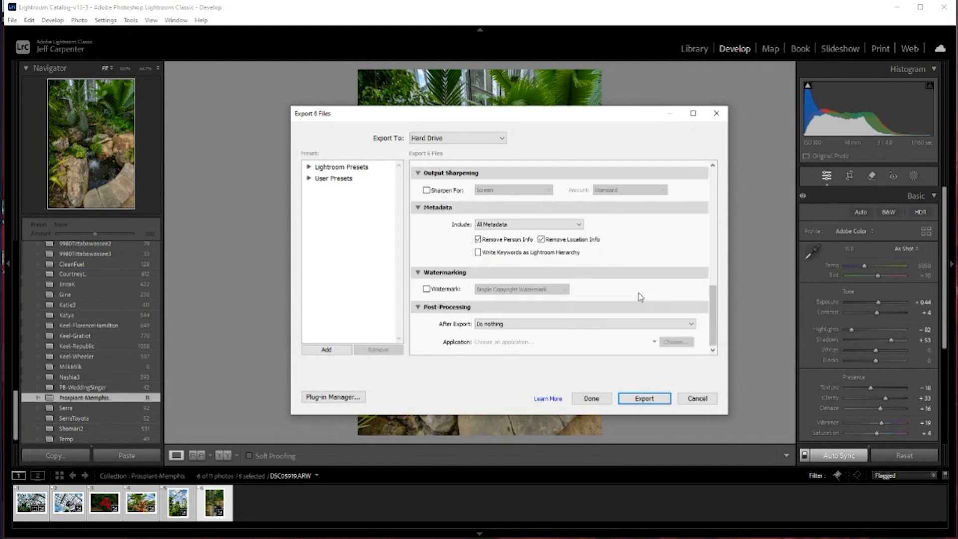
{"action": "scroll", "coordinate": [638, 293], "scroll_direction": "up", "scroll_amount": 10}
{"action": "left_click_drag", "start_coordinate": [712, 190], "coordinate": [717, 252]}
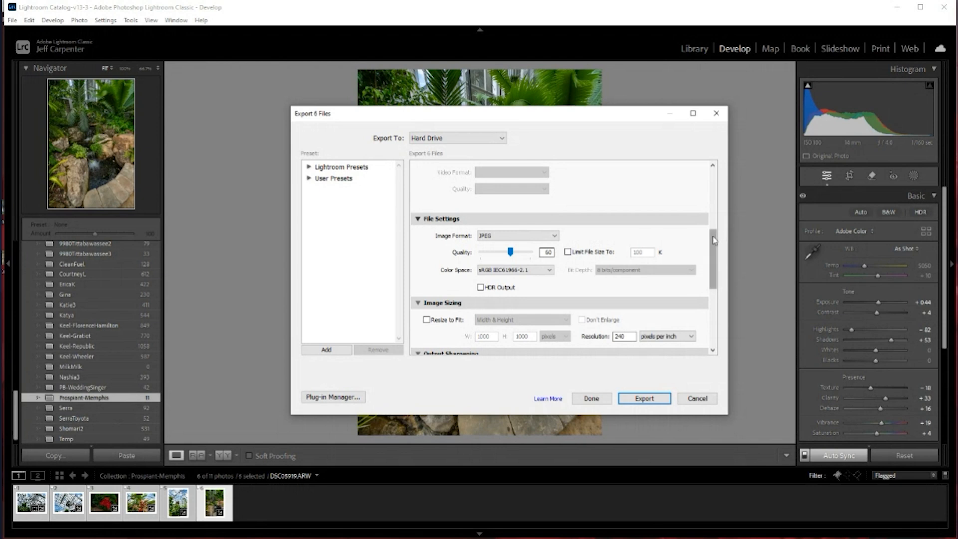
{"action": "left_click_drag", "start_coordinate": [713, 240], "coordinate": [715, 270]}
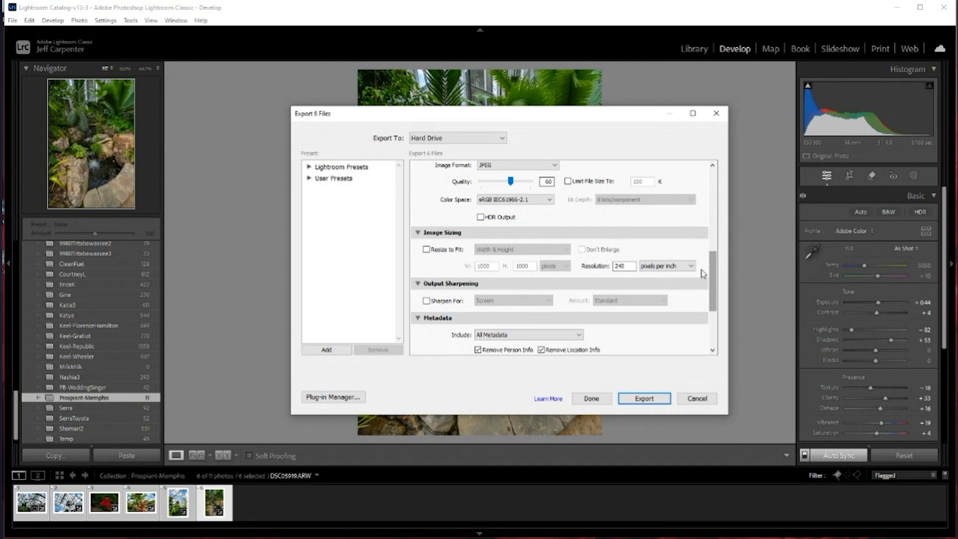
{"action": "left_click_drag", "start_coordinate": [717, 269], "coordinate": [714, 304]}
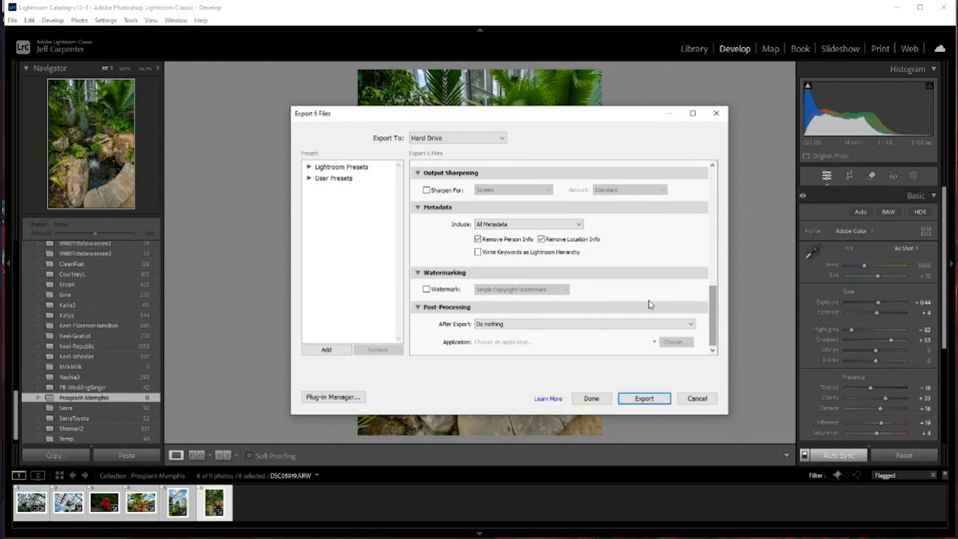
{"action": "scroll", "coordinate": [652, 303], "scroll_direction": "up", "scroll_amount": 10}
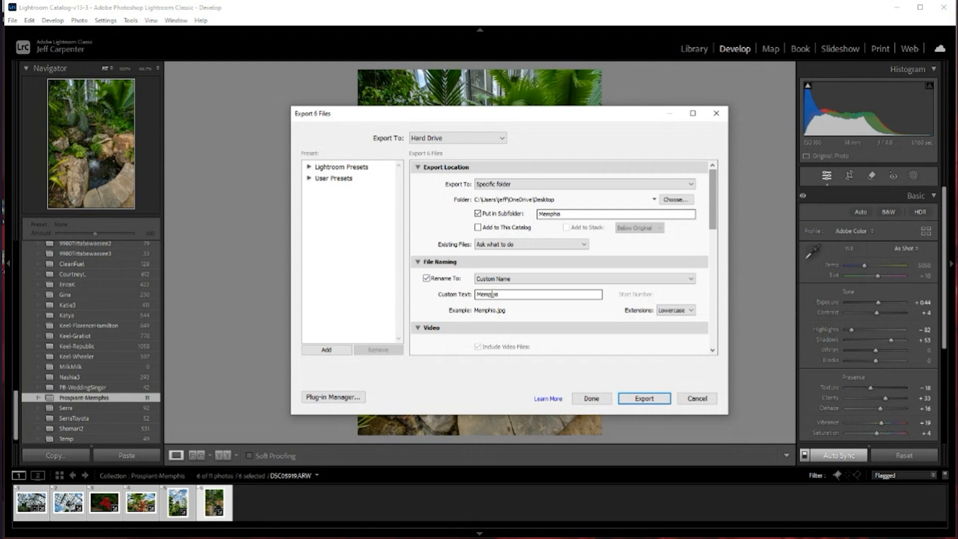
{"action": "left_click", "coordinate": [644, 398]}
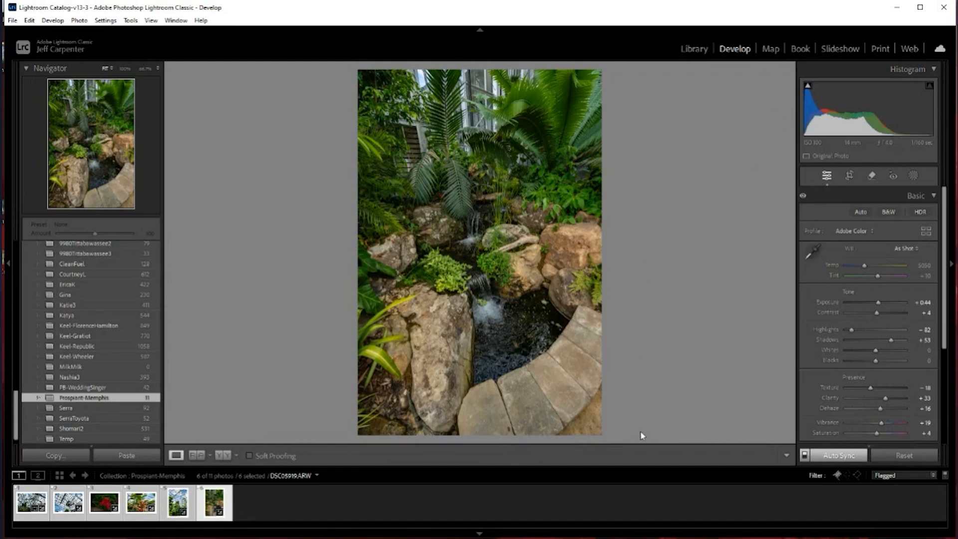
Reselect all six flagged photos and switch to the Print module with them, dismissing the printing tips
{"action": "left_click", "coordinate": [425, 515]}
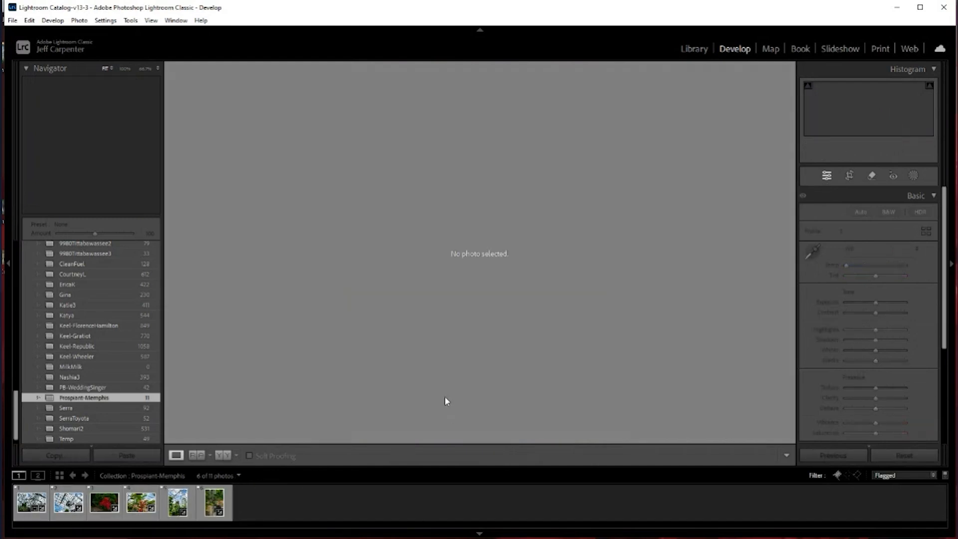
{"action": "left_click", "coordinate": [31, 503]}
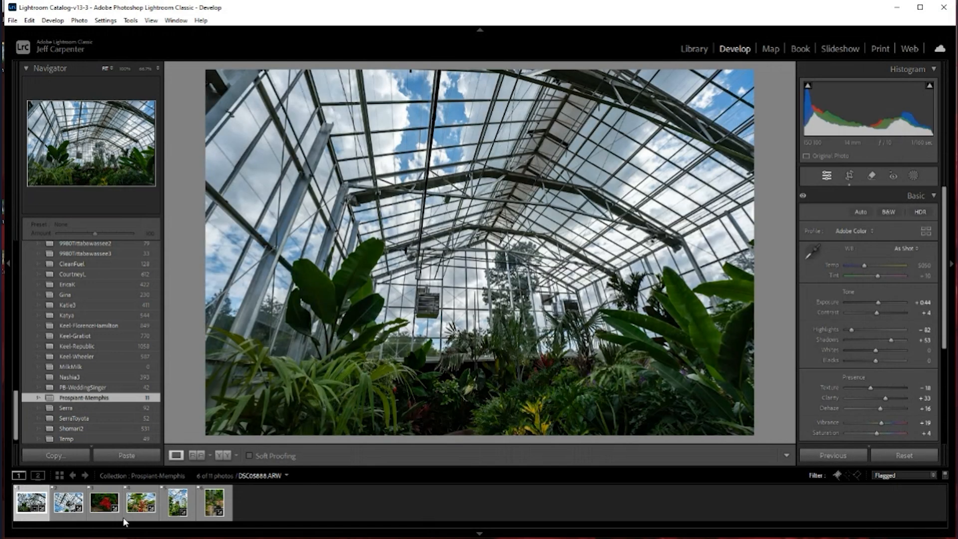
{"action": "key", "text": "ctrl+a"}
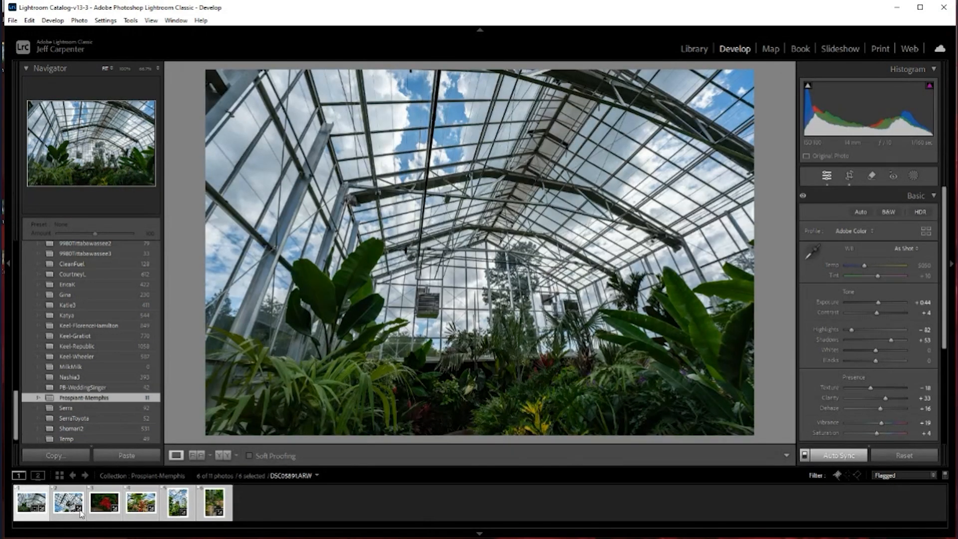
{"action": "left_click", "coordinate": [880, 48]}
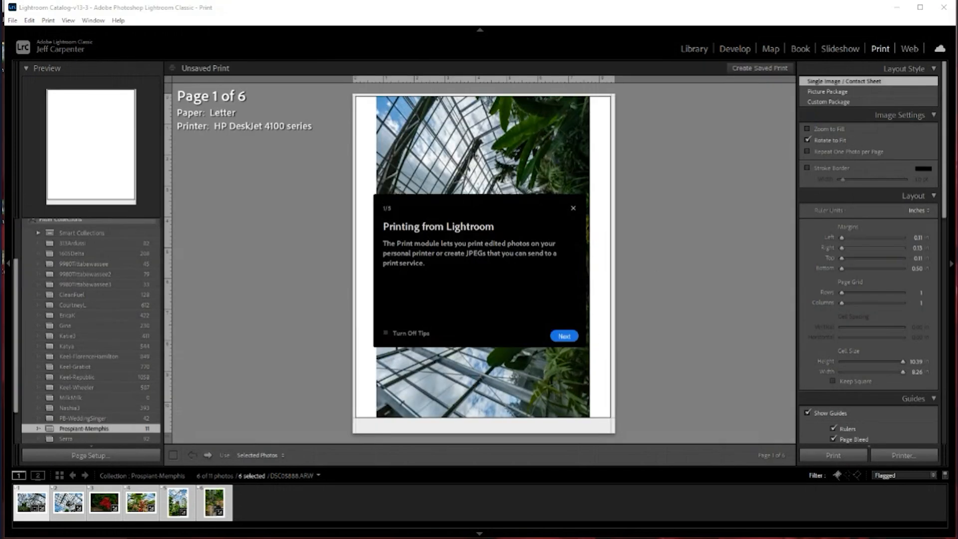
{"action": "left_click", "coordinate": [574, 208]}
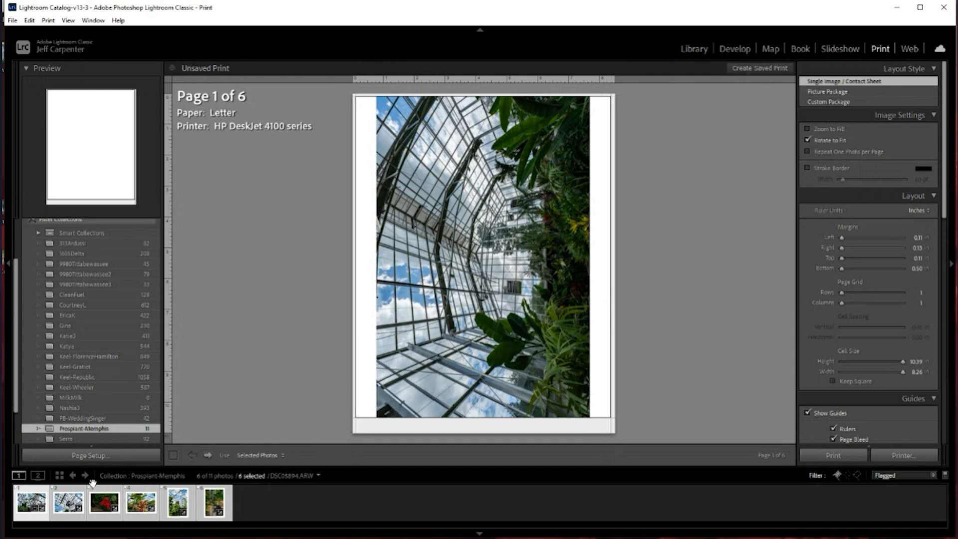
Accept the page setup with Letter paper in portrait orientation, and set the page grid to 4 rows and 2 columns
{"action": "left_click", "coordinate": [91, 456]}
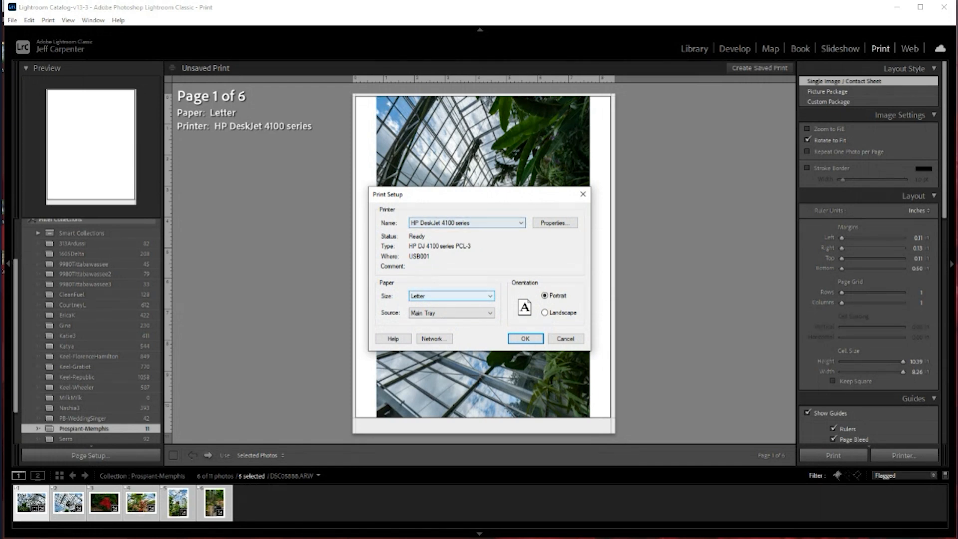
{"action": "left_click", "coordinate": [527, 338]}
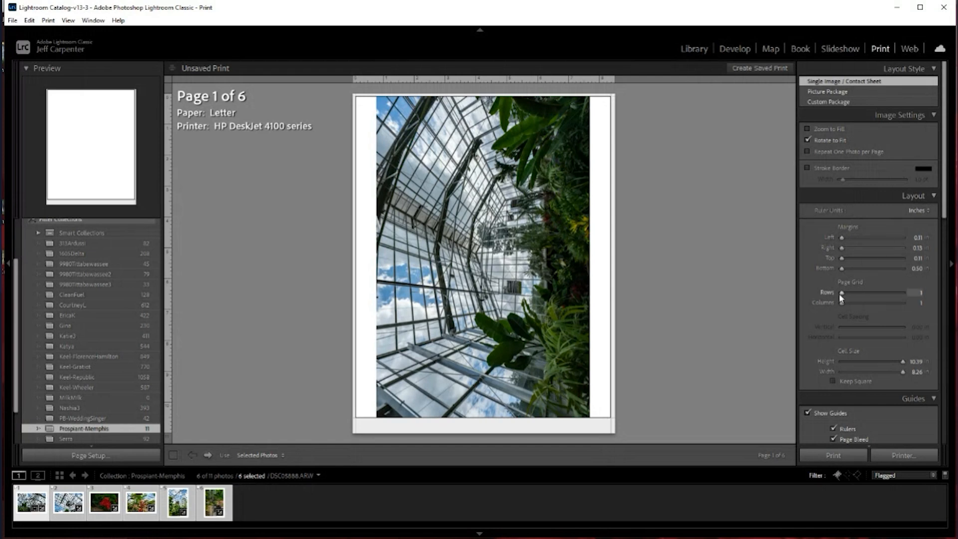
{"action": "mouse_move", "coordinate": [841, 292]}
{"action": "left_mouse_down"}
{"action": "mouse_move", "coordinate": [863, 294]}
{"action": "mouse_move", "coordinate": [851, 303]}
{"action": "left_mouse_up"}
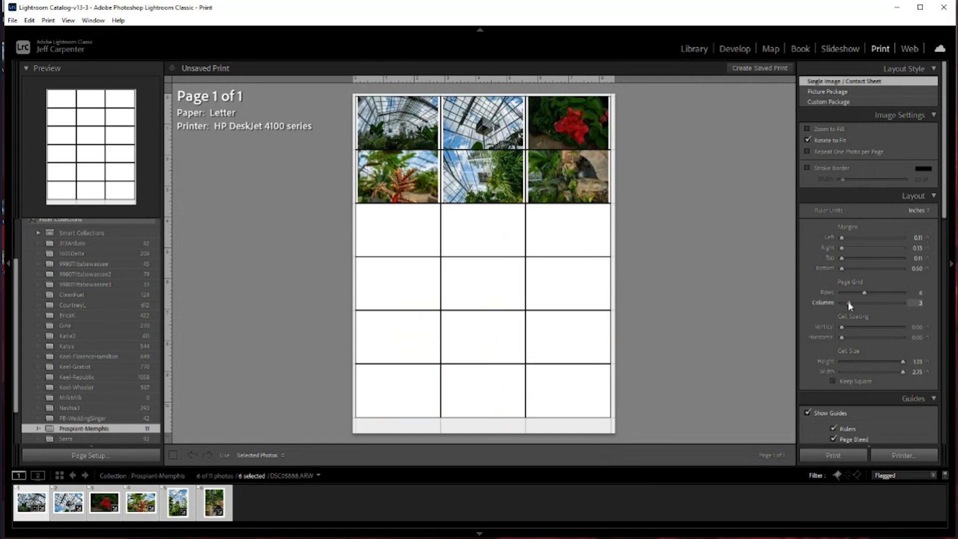
{"action": "left_click_drag", "start_coordinate": [848, 302], "coordinate": [846, 302]}
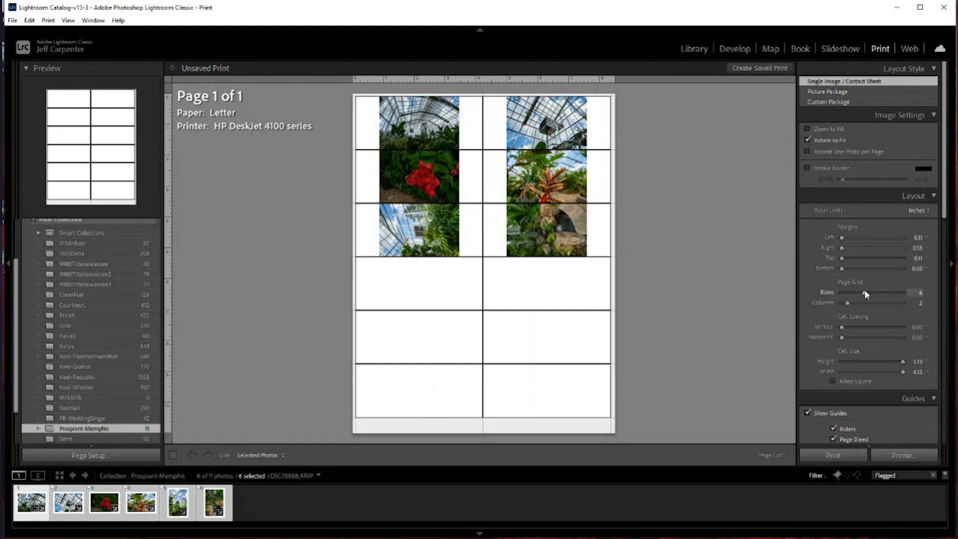
{"action": "left_click_drag", "start_coordinate": [863, 294], "coordinate": [854, 295]}
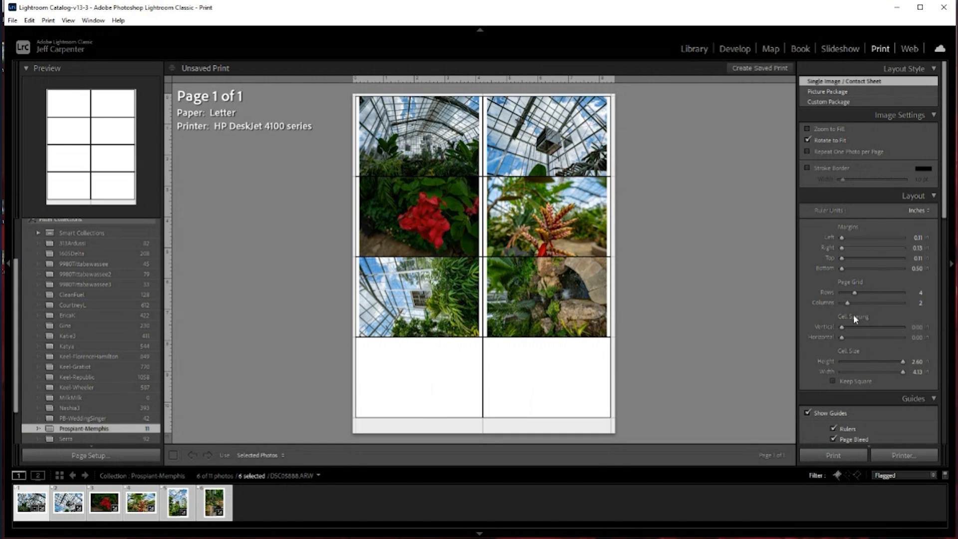
Review the guides, page and print job settings, and set the contact sheet's output to a JPEG file
{"action": "scroll", "coordinate": [878, 328], "scroll_direction": "down", "scroll_amount": 3}
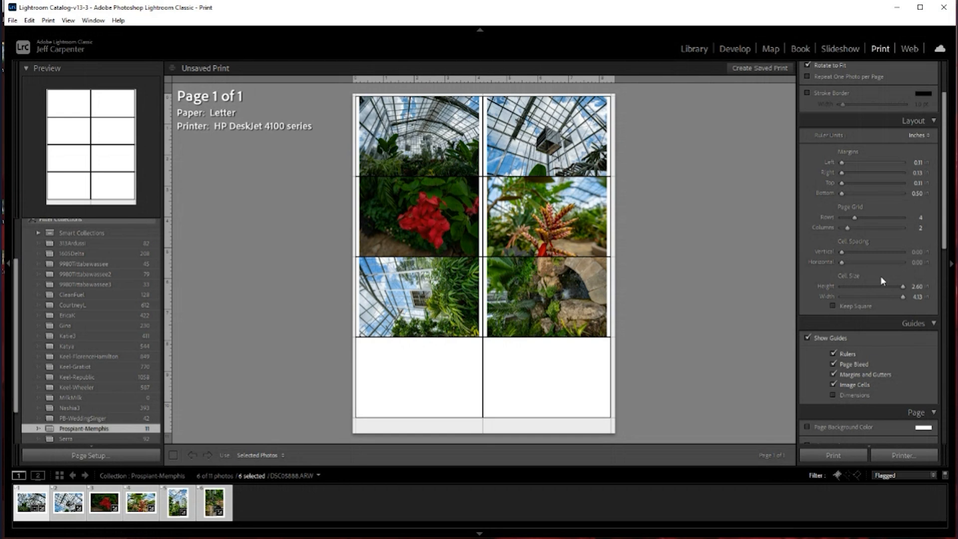
{"action": "scroll", "coordinate": [879, 277], "scroll_direction": "down", "scroll_amount": 3}
{"action": "scroll", "coordinate": [881, 279], "scroll_direction": "down", "scroll_amount": 2}
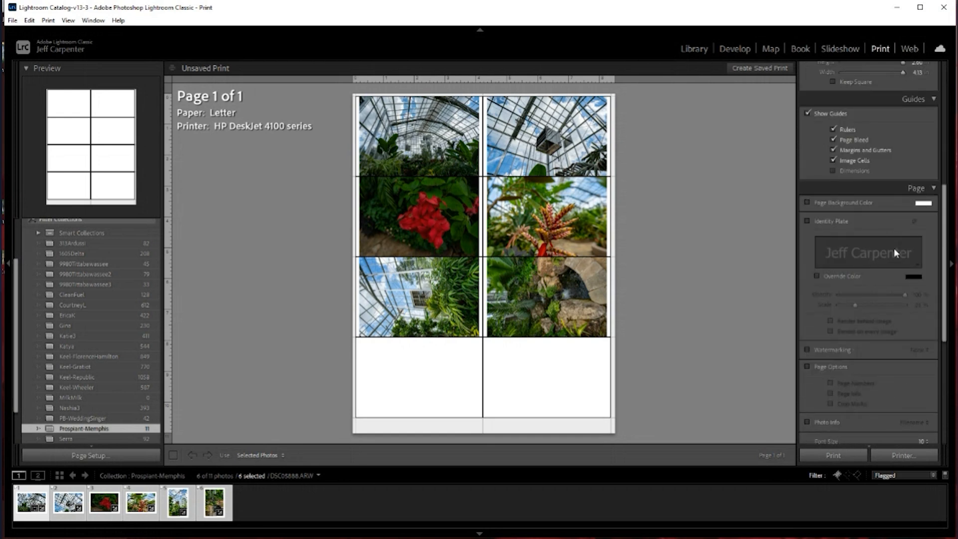
{"action": "scroll", "coordinate": [852, 237], "scroll_direction": "down", "scroll_amount": 2}
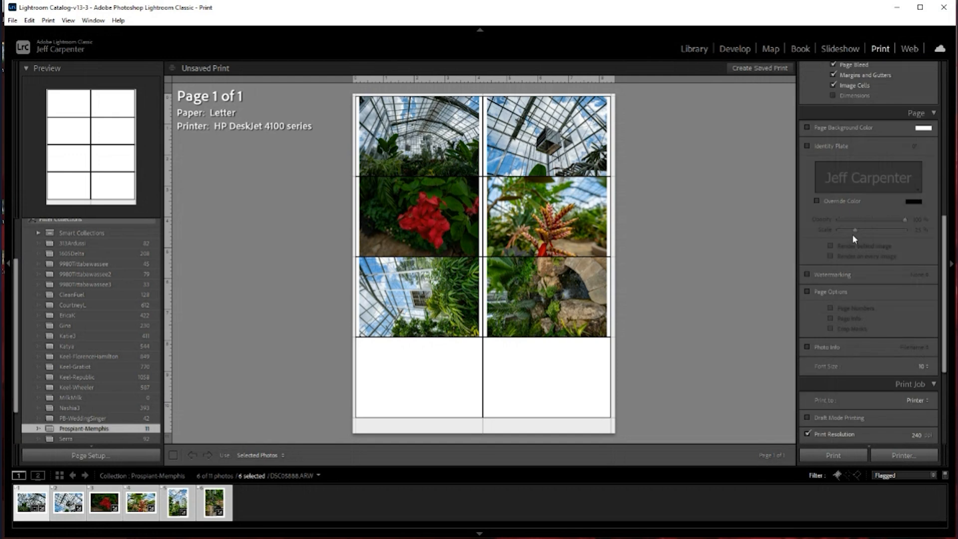
{"action": "scroll", "coordinate": [852, 239], "scroll_direction": "up", "scroll_amount": 2}
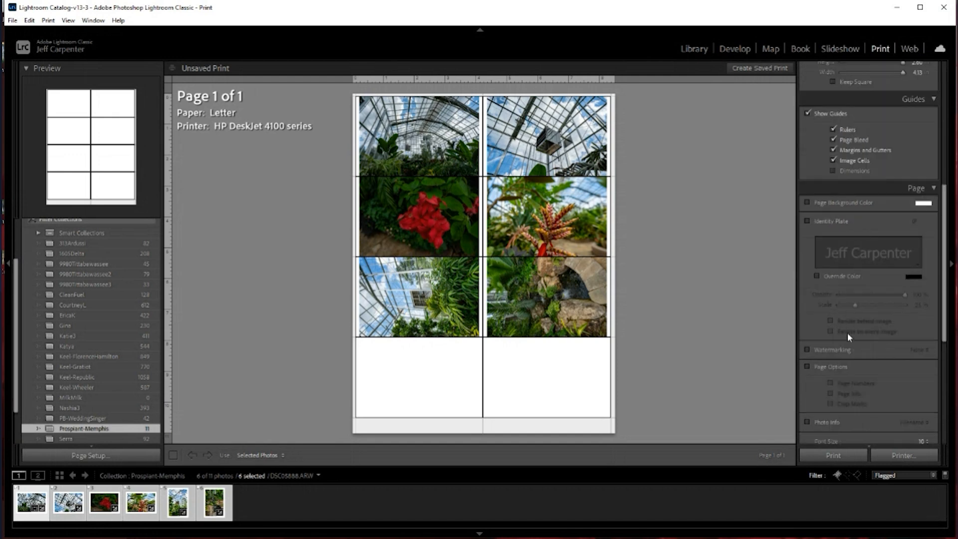
{"action": "scroll", "coordinate": [847, 332], "scroll_direction": "down", "scroll_amount": 2}
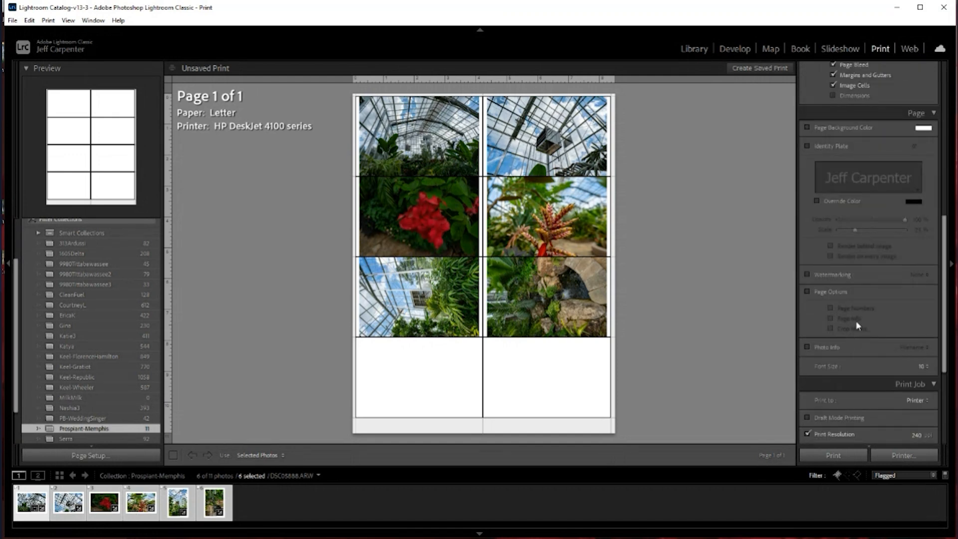
{"action": "scroll", "coordinate": [892, 301], "scroll_direction": "down", "scroll_amount": 2}
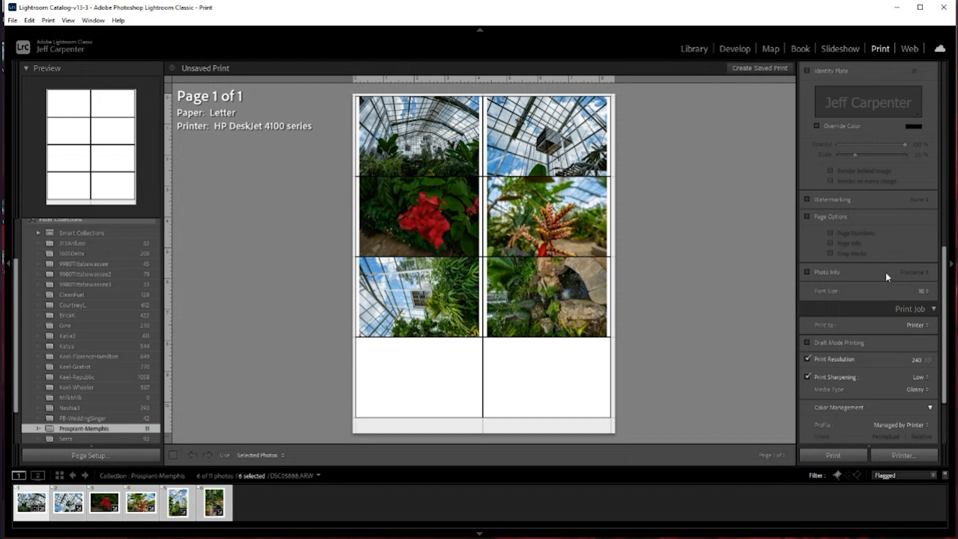
{"action": "scroll", "coordinate": [884, 271], "scroll_direction": "down", "scroll_amount": 2}
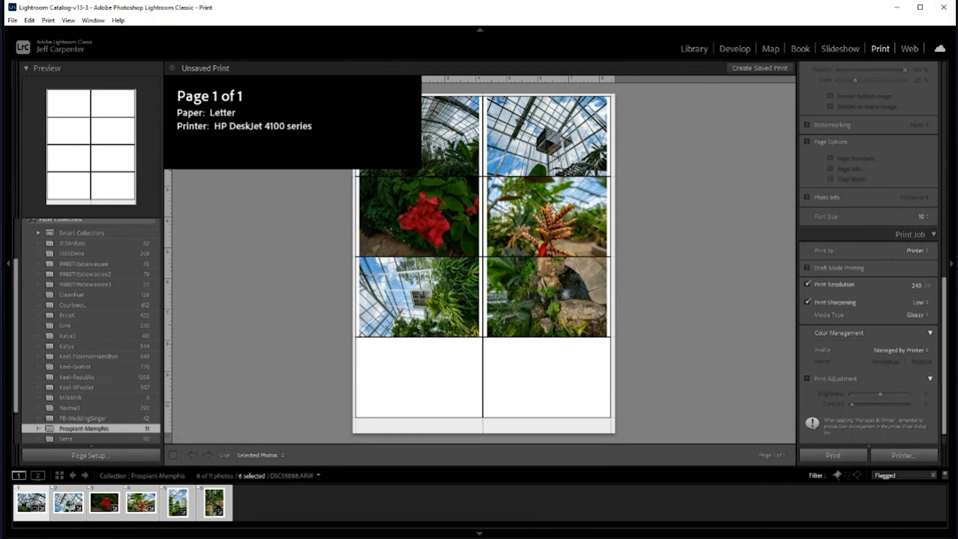
{"action": "left_click", "coordinate": [885, 277]}
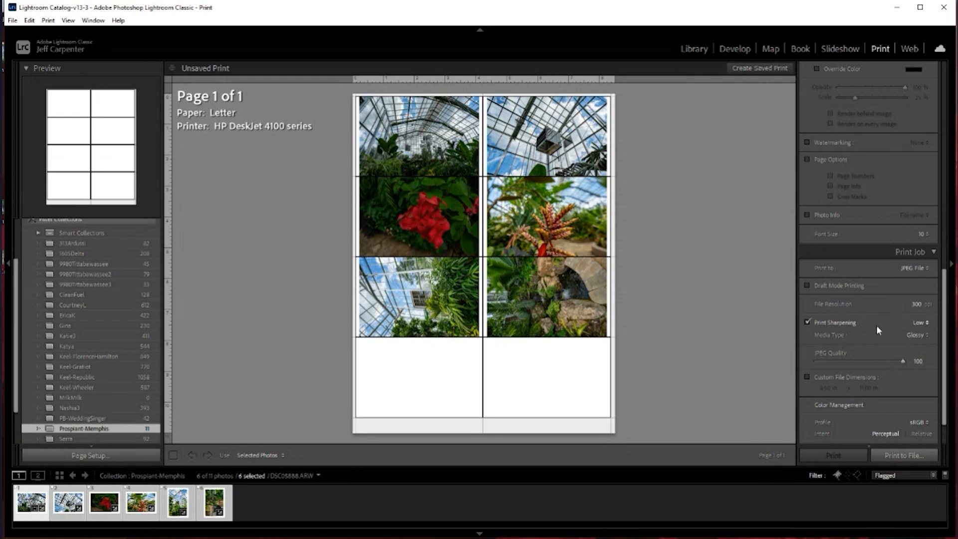
{"action": "scroll", "coordinate": [875, 324], "scroll_direction": "down", "scroll_amount": 2}
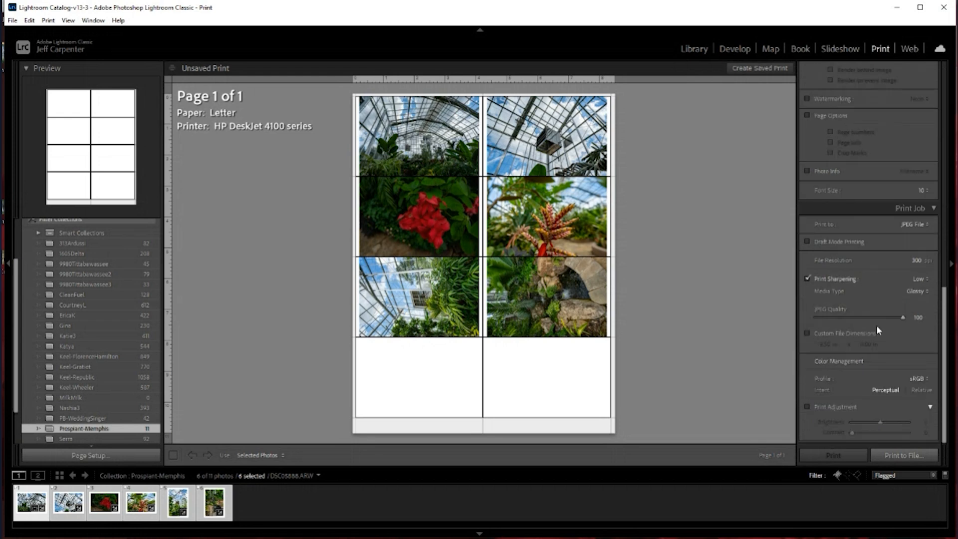
Start printing the contact sheet to a file and choose the Desktop's Memphis folder as the save location
{"action": "left_click", "coordinate": [886, 454]}
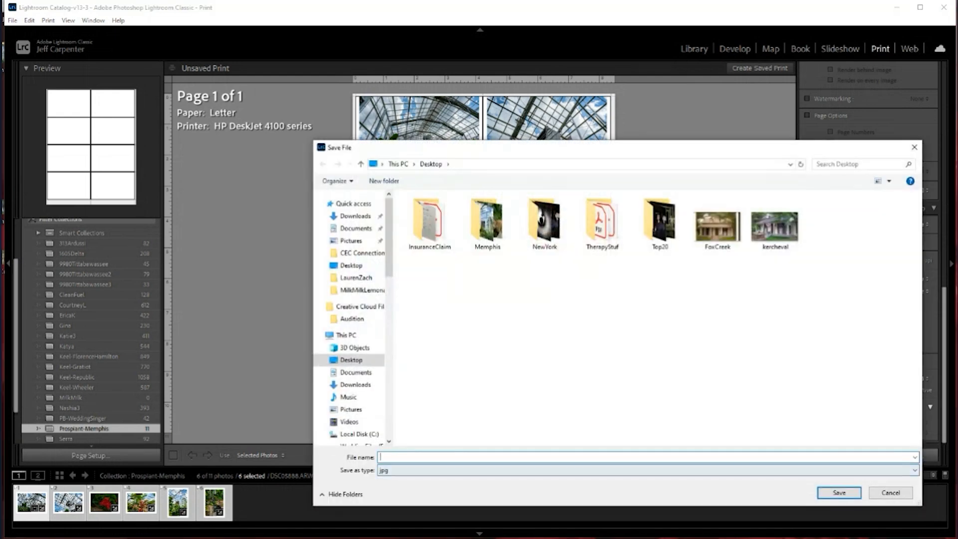
{"action": "type", "text": "memp"}
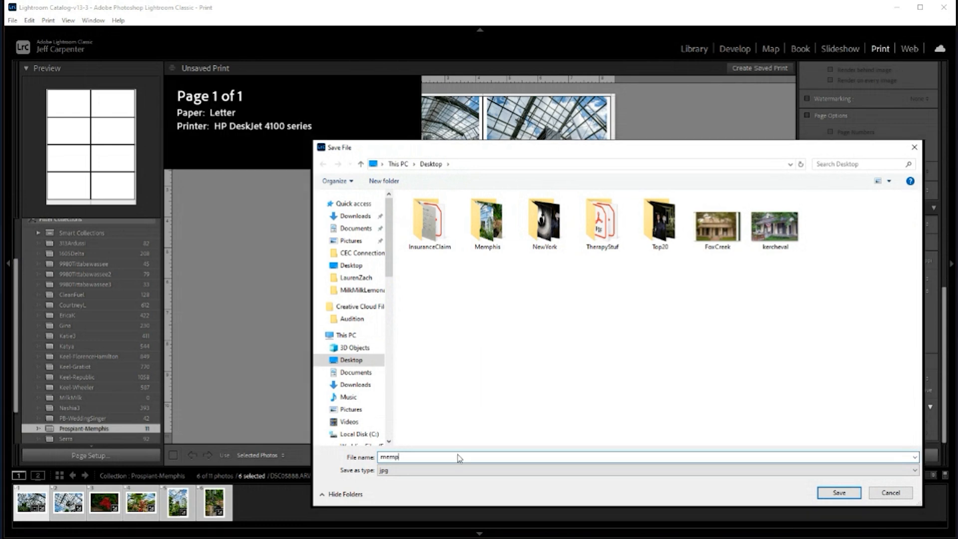
{"action": "type", "text": "his"}
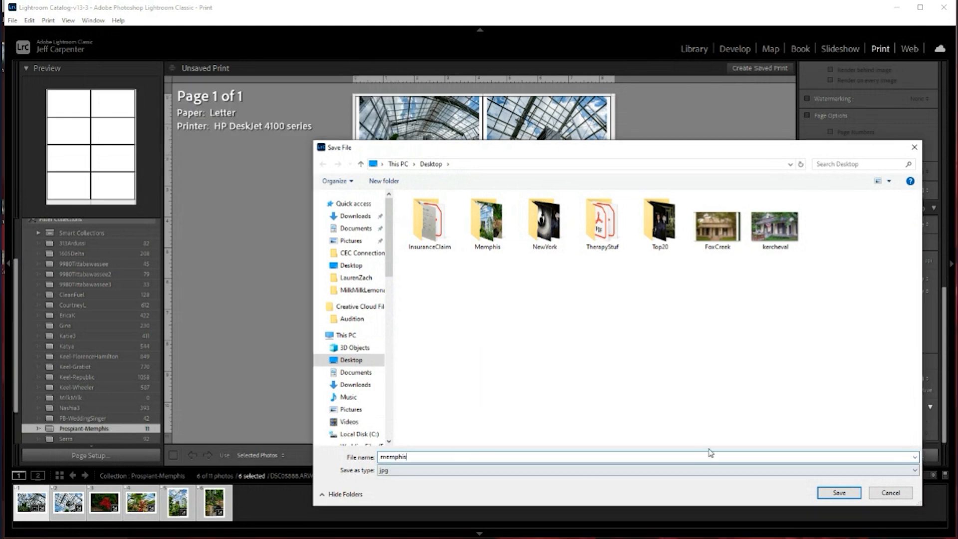
{"action": "left_click", "coordinate": [825, 496]}
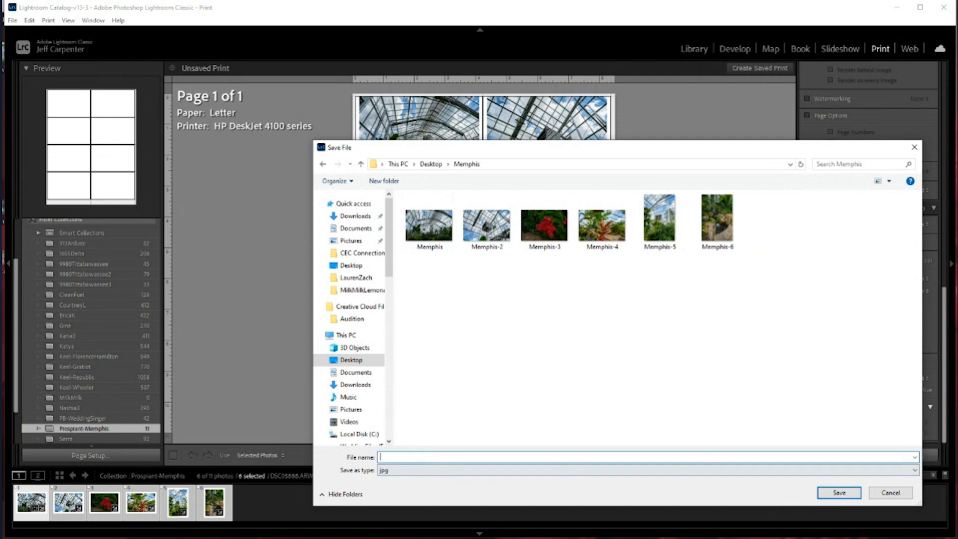
Save the contact sheet JPEG under the file name memphis-contactsheet
{"action": "type", "text": "memphis-contactsheet"}
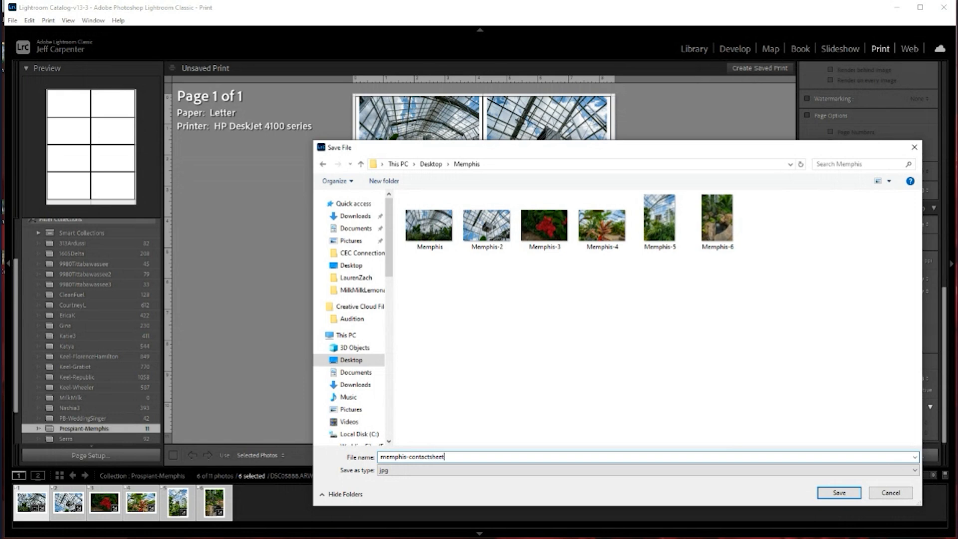
{"action": "key", "text": "Return"}
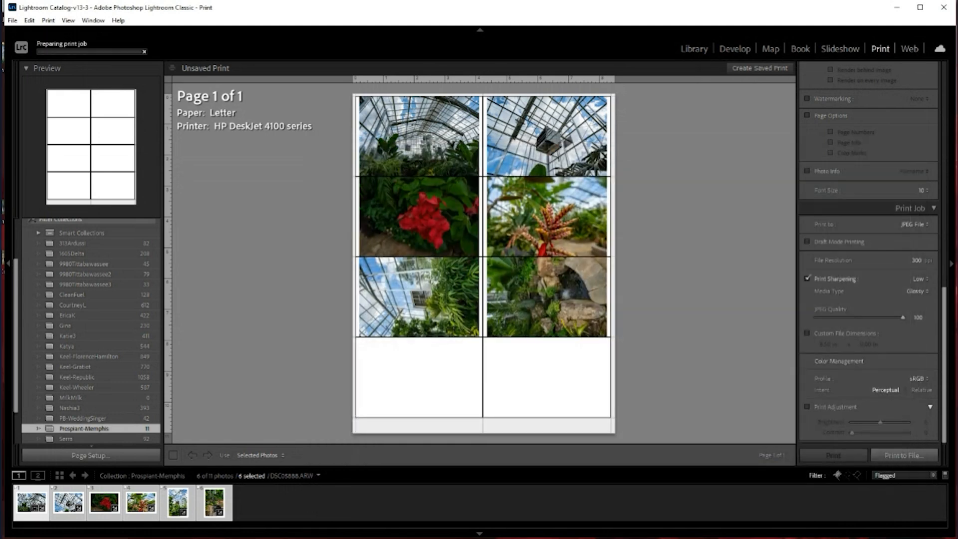